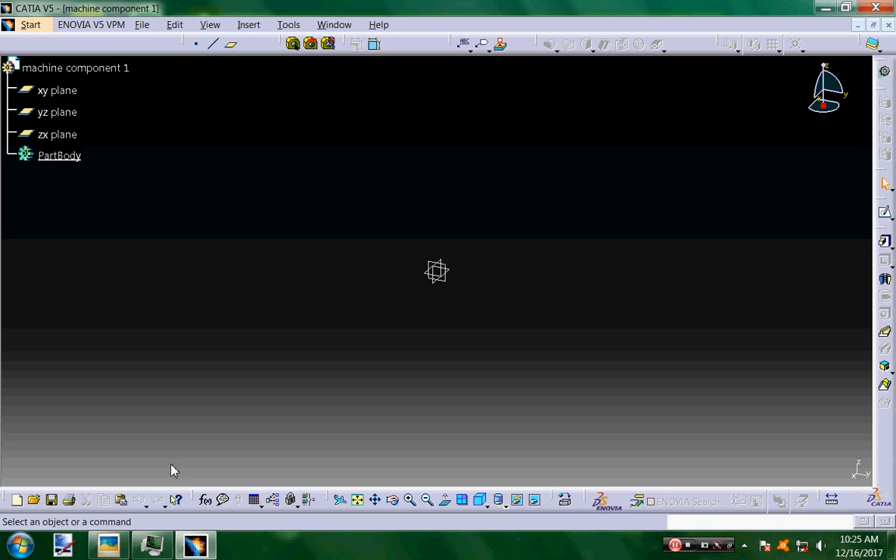
Step: Switch to the reference drawing 11.1.jpg in Picasa Photo Viewer and examine the block's overall shape and dimensions
left_click(109, 545)
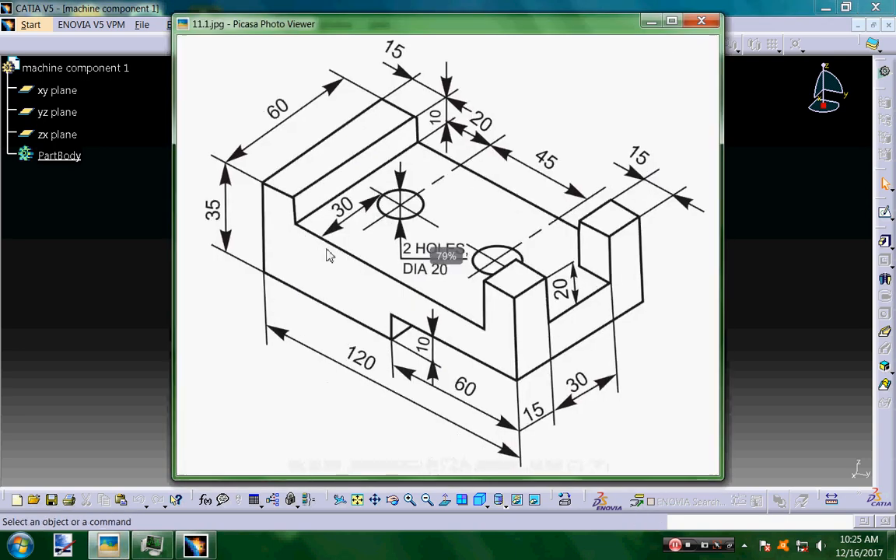
scroll(328, 255, "up", 3)
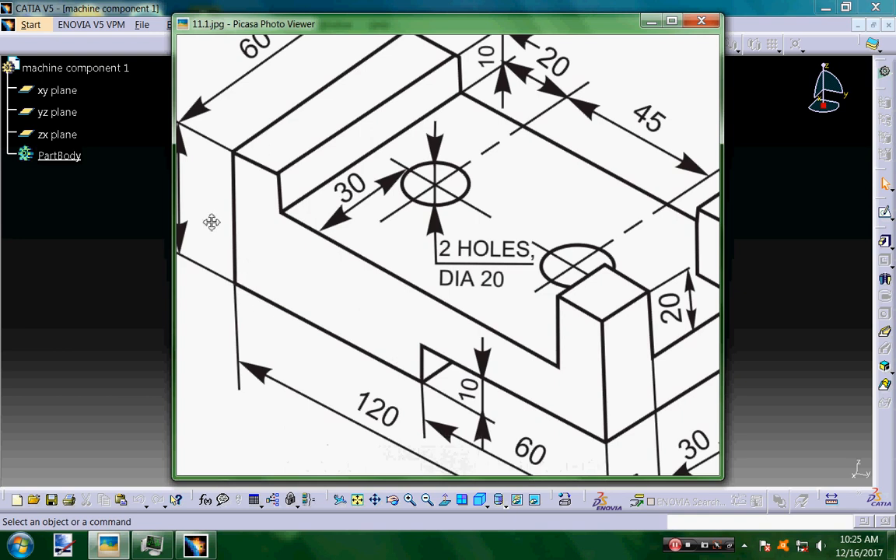
left_click_drag(212, 223, 200, 270)
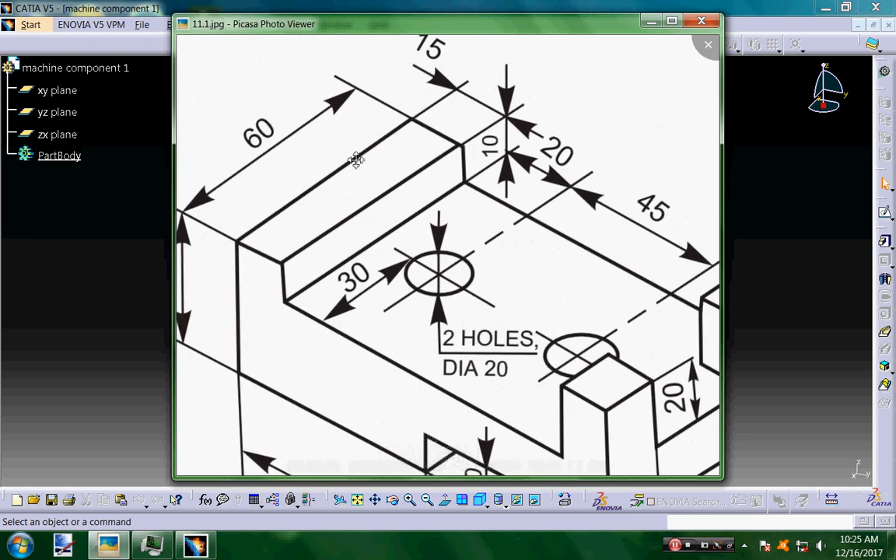
left_click(116, 249)
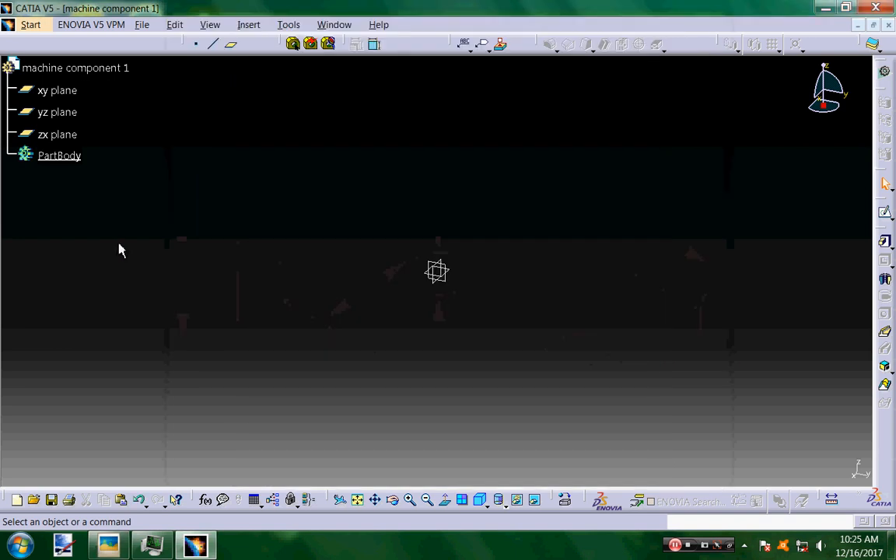
Step: Start a yz plane sketch and draw connected profile lines about 60 mm up, 20 mm across, 20 mm down and 110 mm across from (-80, 0)
left_click(69, 114)
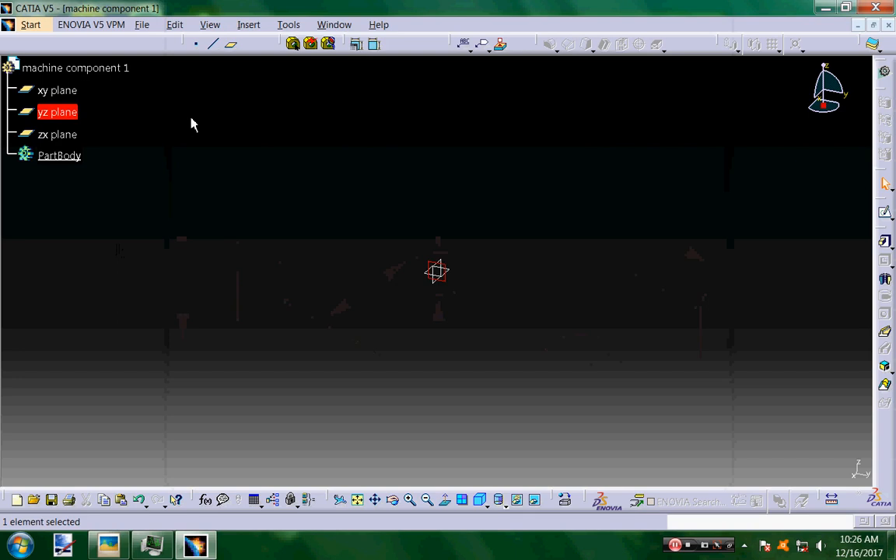
left_click(884, 211)
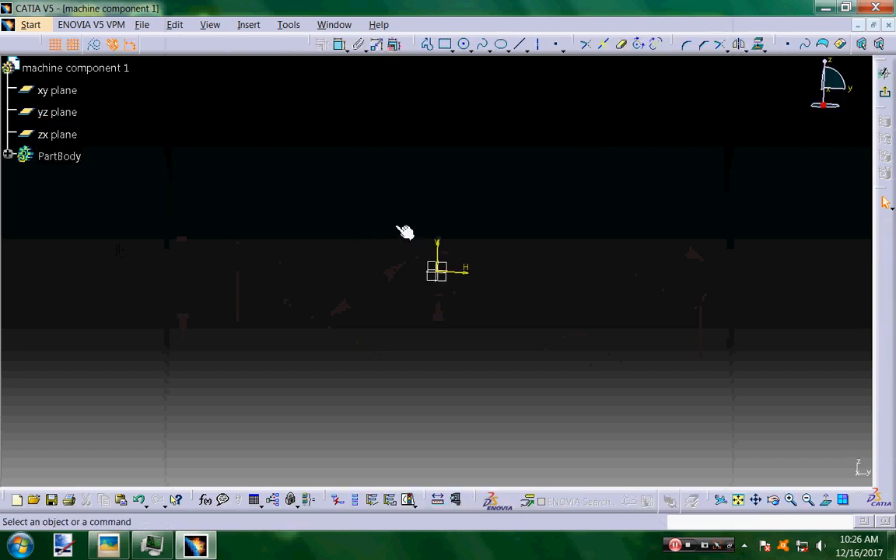
left_click(426, 45)
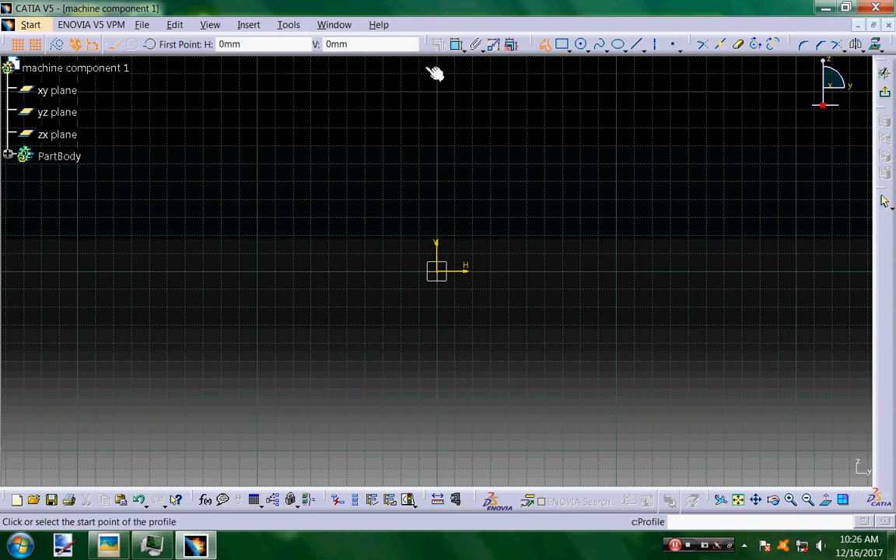
left_click(292, 270)
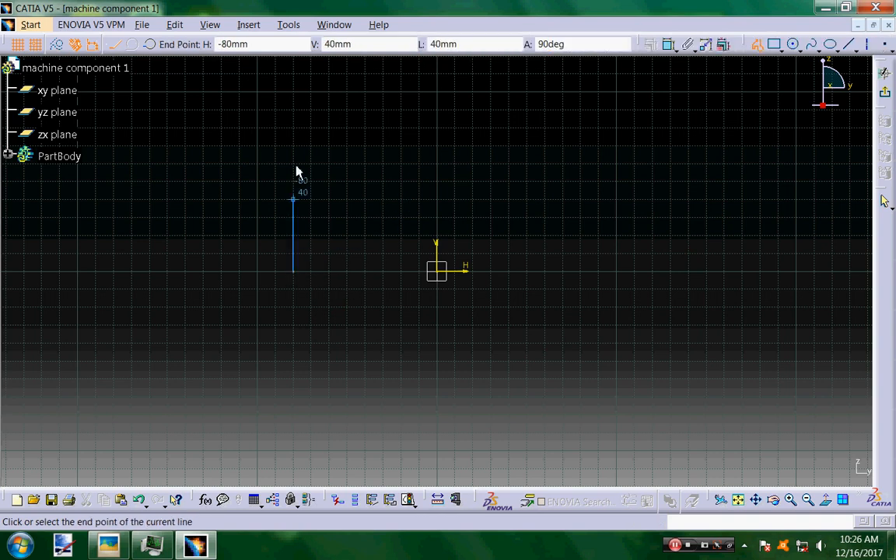
left_click(293, 164)
left_click(328, 163)
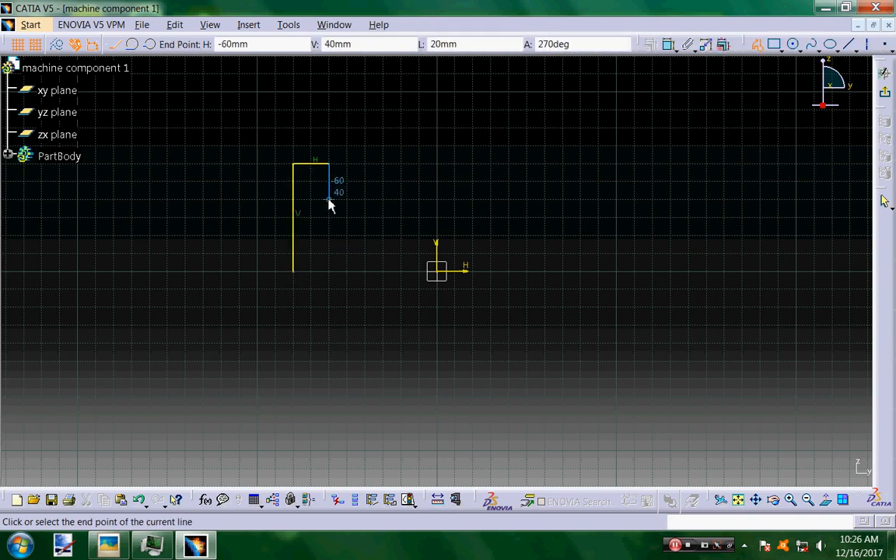
left_click(444, 201)
left_click(530, 199)
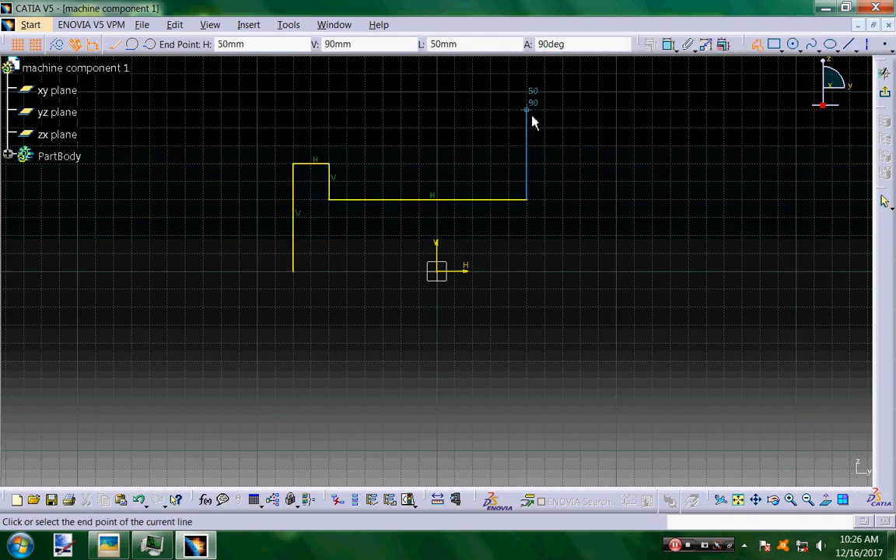
Step: Close the profile with a raised end about 50 mm high and 20 mm wide and an underside recess about 20 mm high and 100 mm long
left_click(530, 111)
left_click(561, 111)
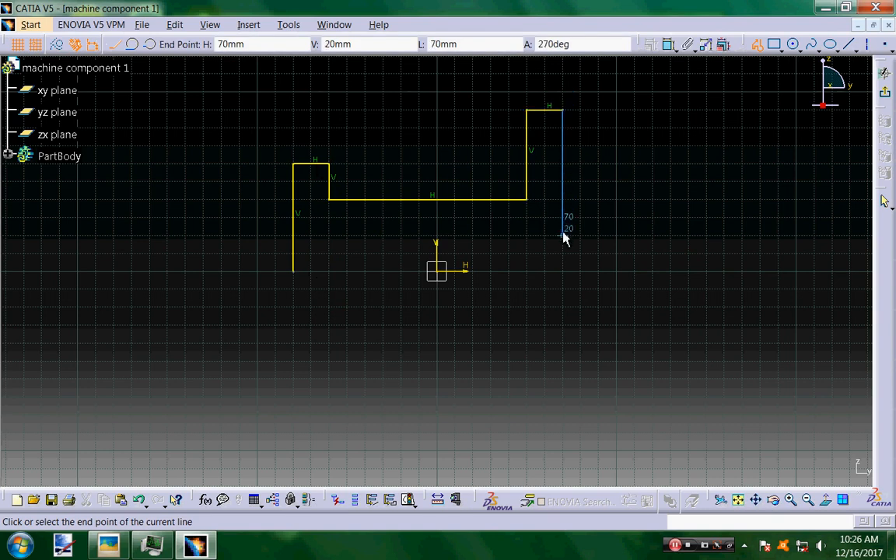
left_click(562, 230)
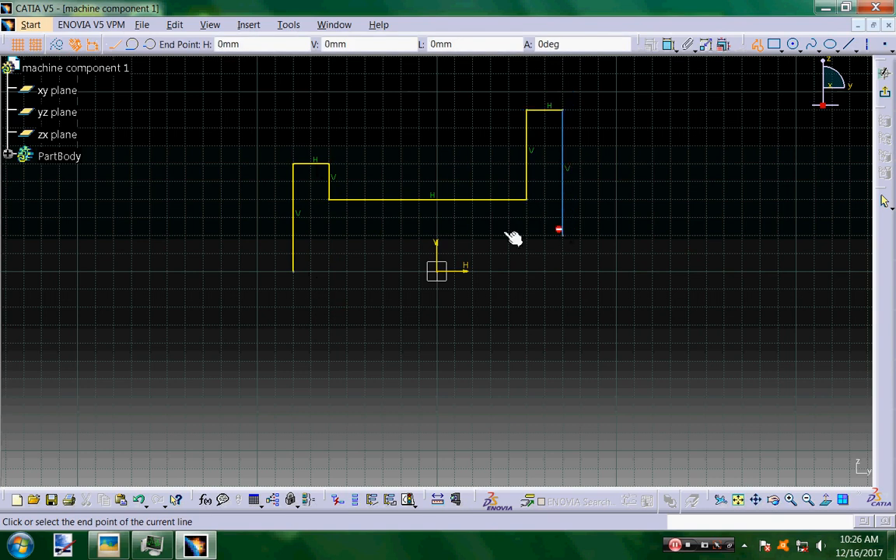
left_click(384, 234)
left_click(383, 270)
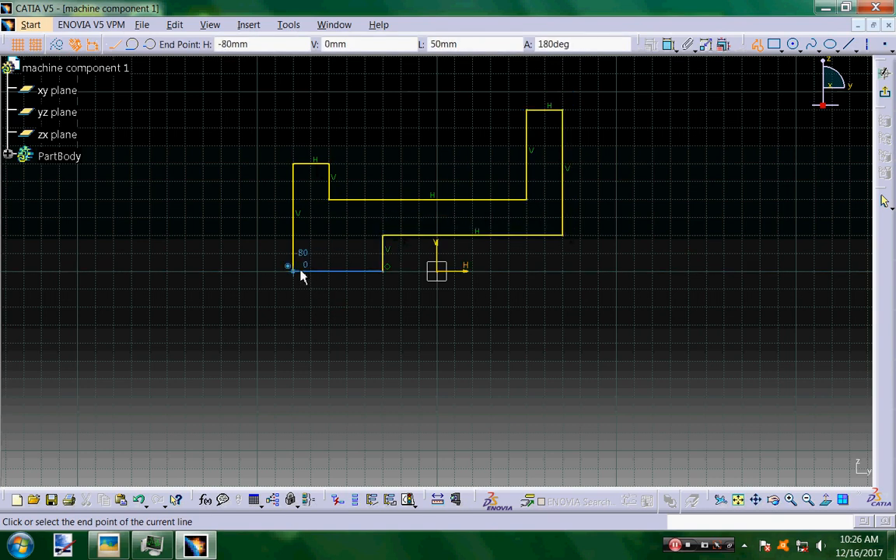
left_click(295, 271)
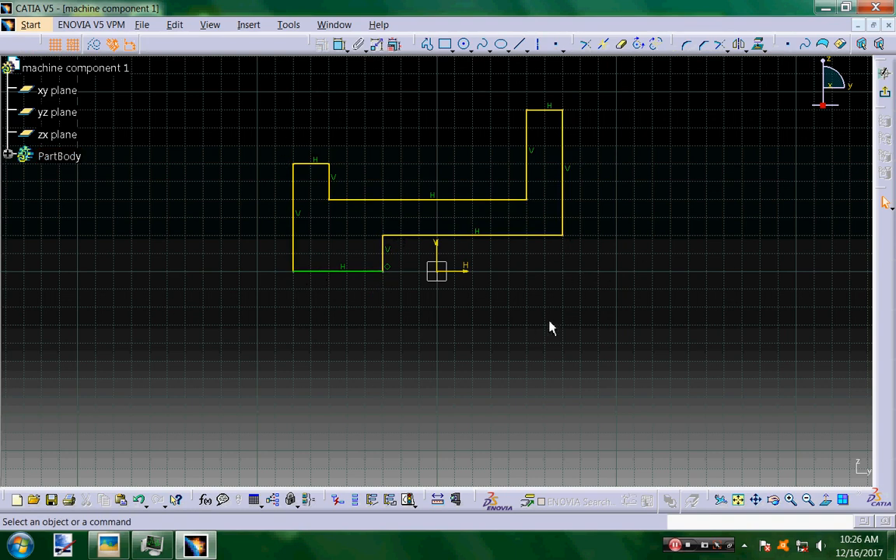
Step: Constrain the profile's two outer vertical edges to be symmetric about the sketch's vertical axis
left_click(301, 236)
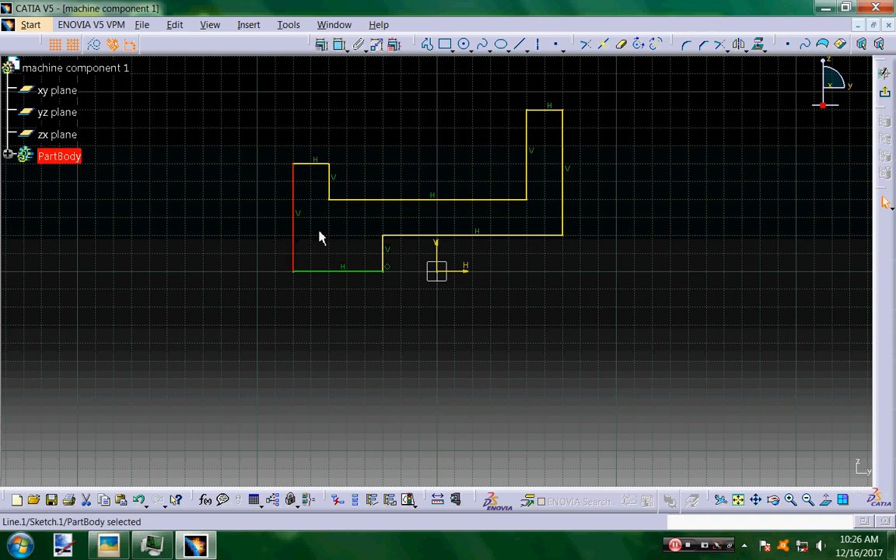
left_click(565, 201, "ctrl")
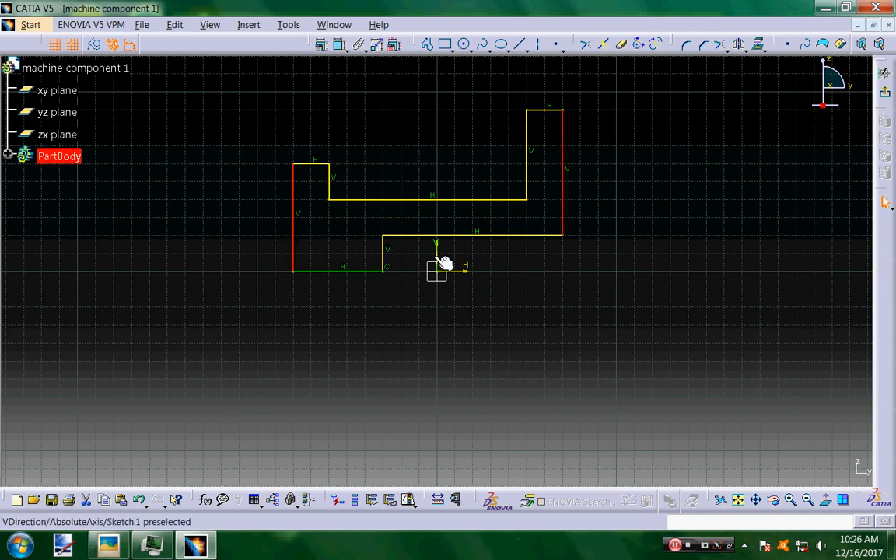
left_click(439, 260, "ctrl")
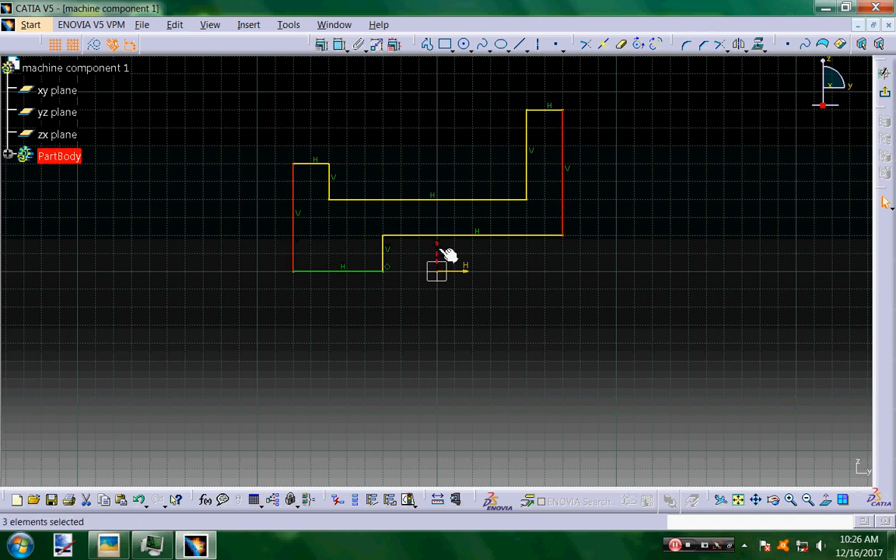
left_click(322, 45)
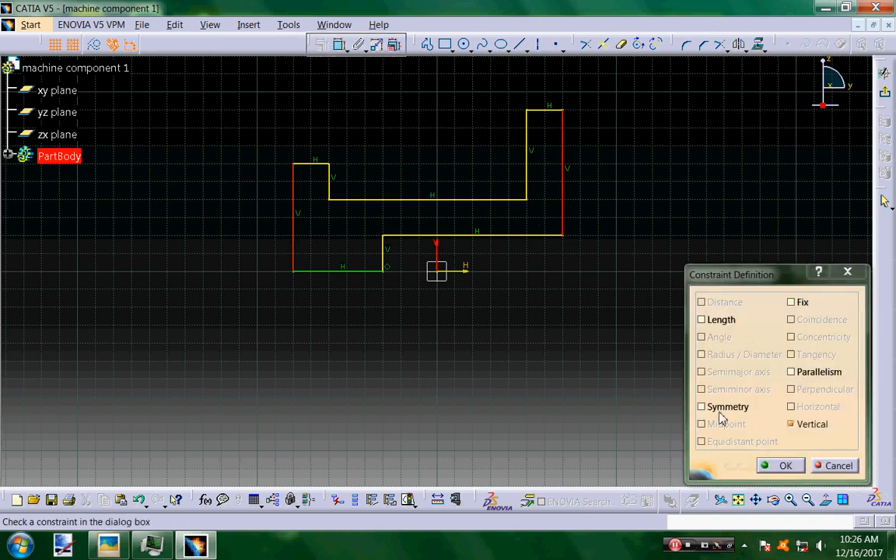
left_click(700, 408)
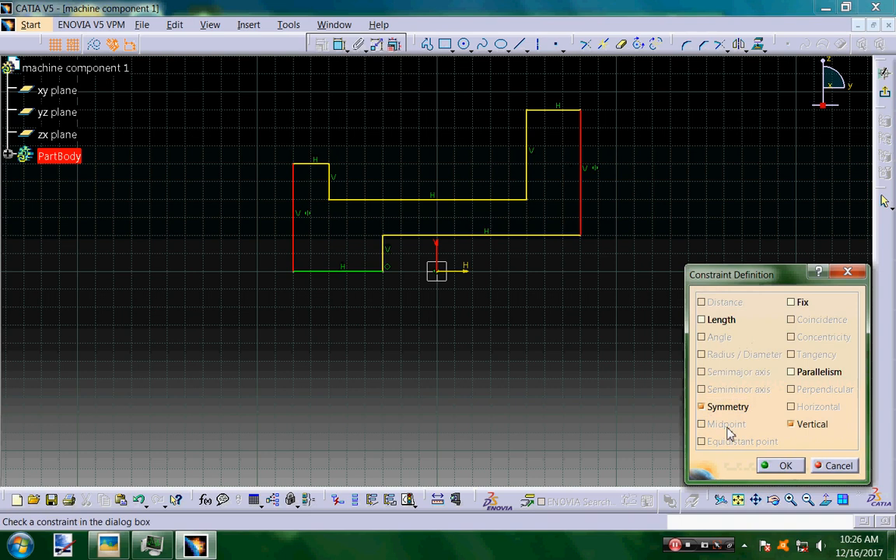
left_click(780, 465)
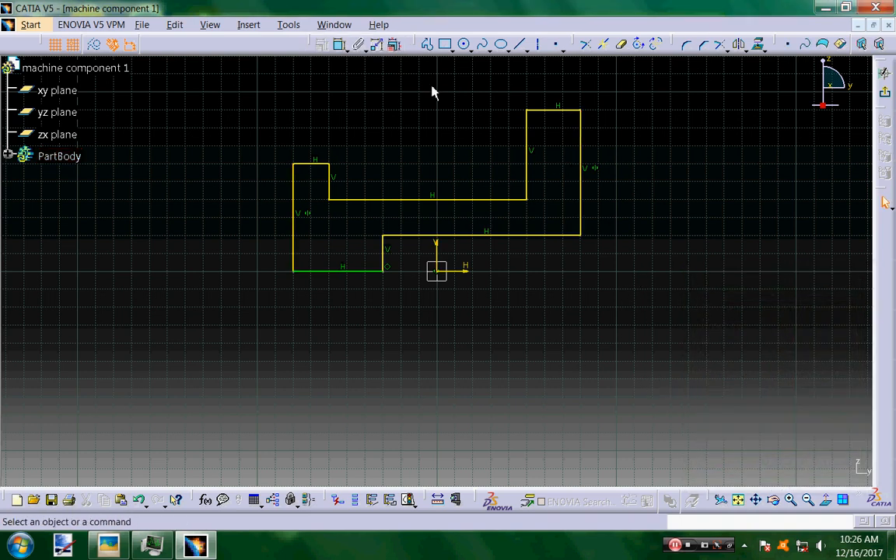
Step: Dimension the underside recess's height and its length from the step edge to the outer vertical edge
left_click(339, 45)
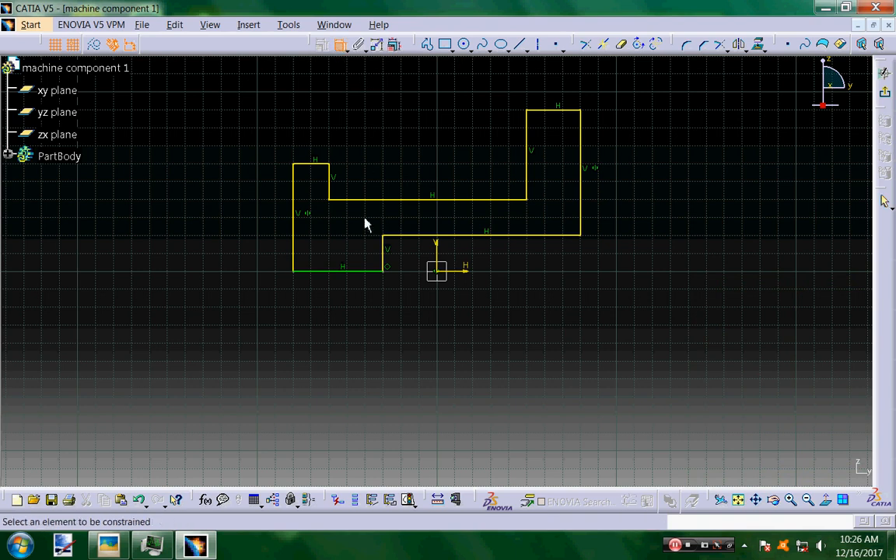
left_click(384, 257)
left_click(676, 253)
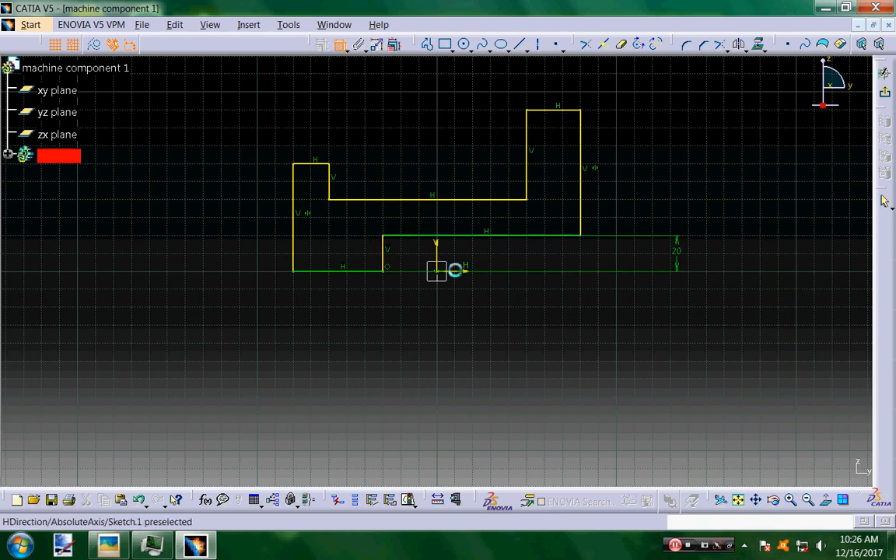
left_click(386, 257)
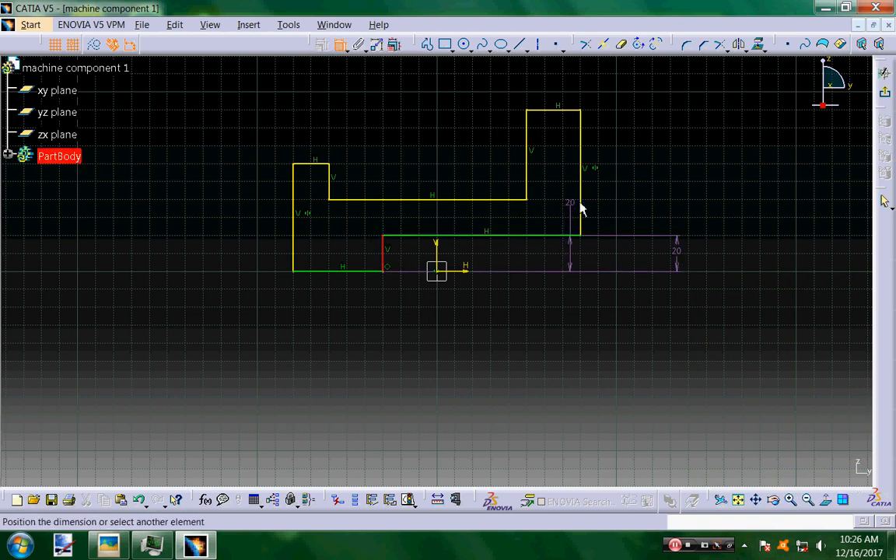
left_click(580, 204)
left_click(566, 394)
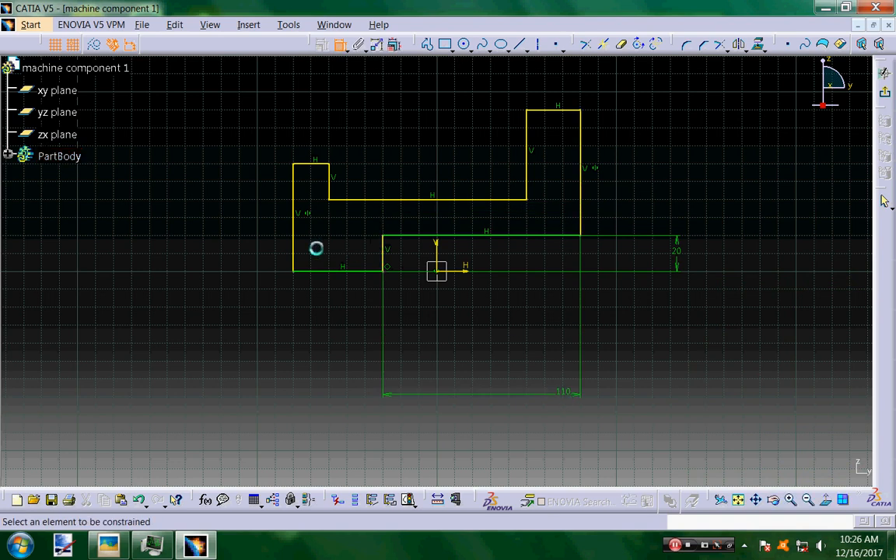
Step: Dimension the height and top width of both raised ends of the profile
left_click(526, 148)
left_click(492, 148)
left_click(554, 110)
left_click(550, 83)
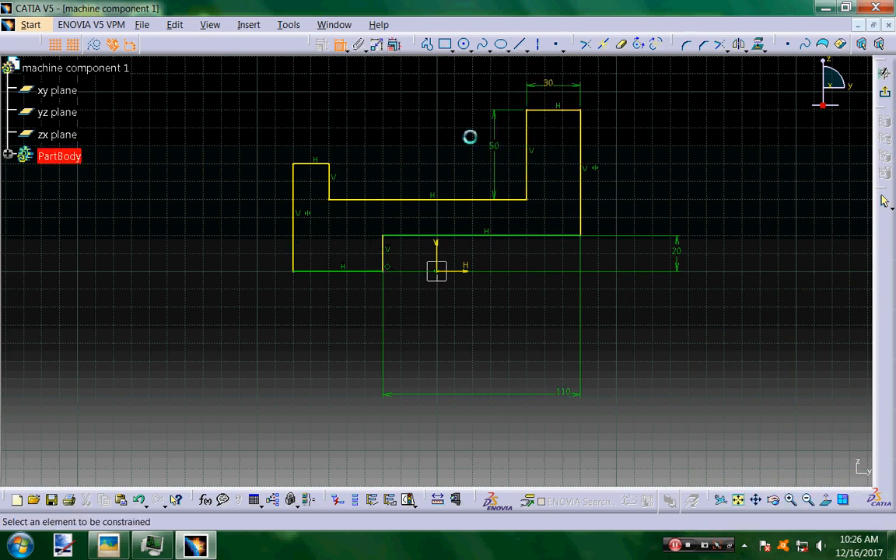
left_click(331, 188)
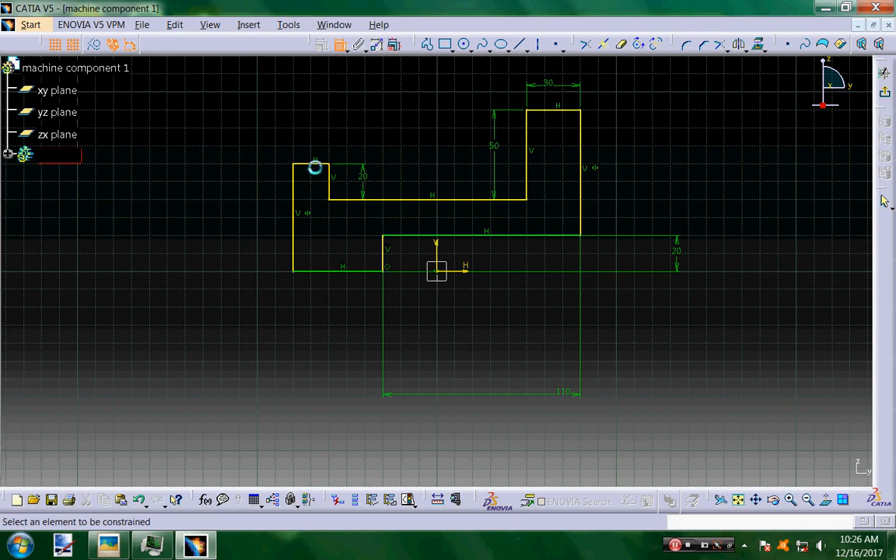
left_click(317, 165)
left_click(313, 130)
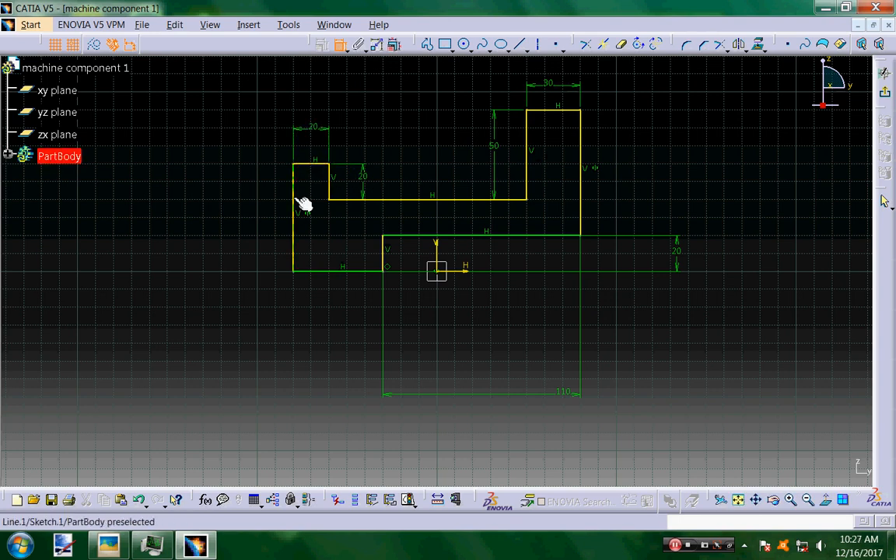
Step: Dimension the full height of the lower raised end's outer edge and the profile's overall width
left_click(294, 201)
left_click(226, 199)
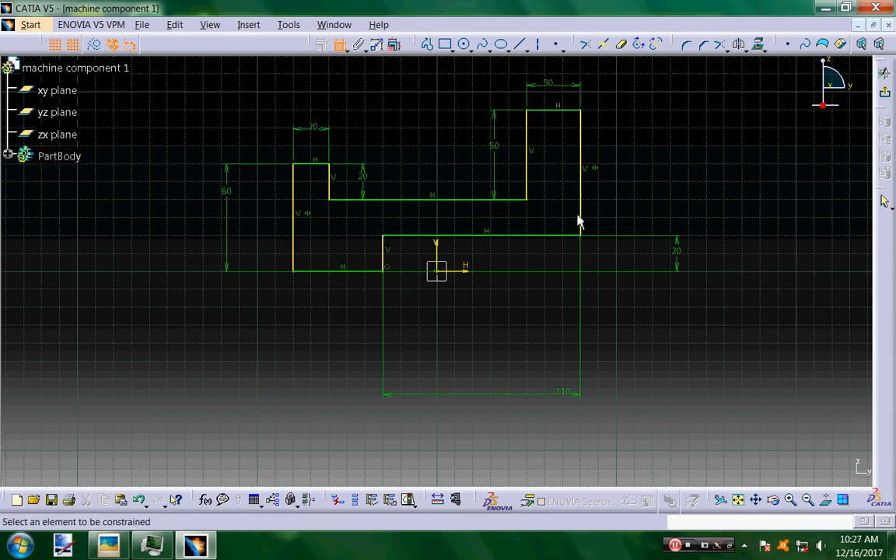
left_click(580, 217)
left_click(294, 226)
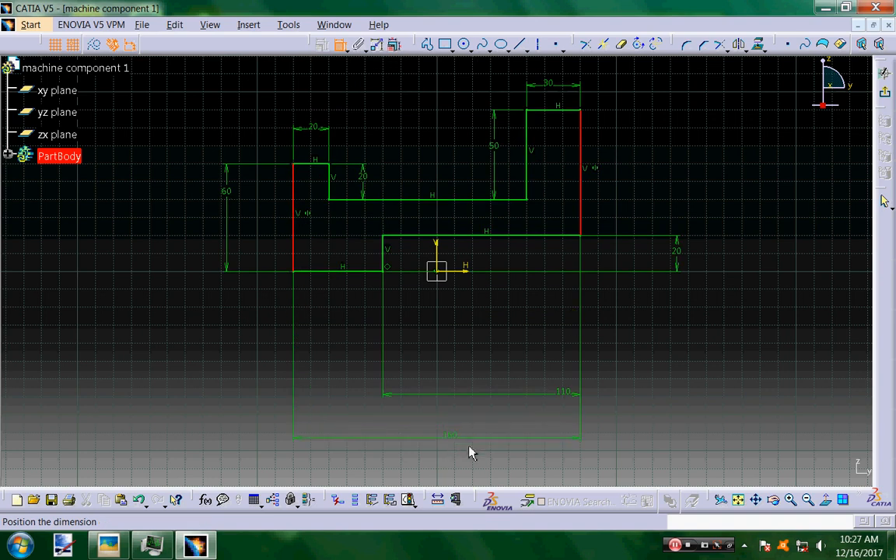
left_click(474, 450)
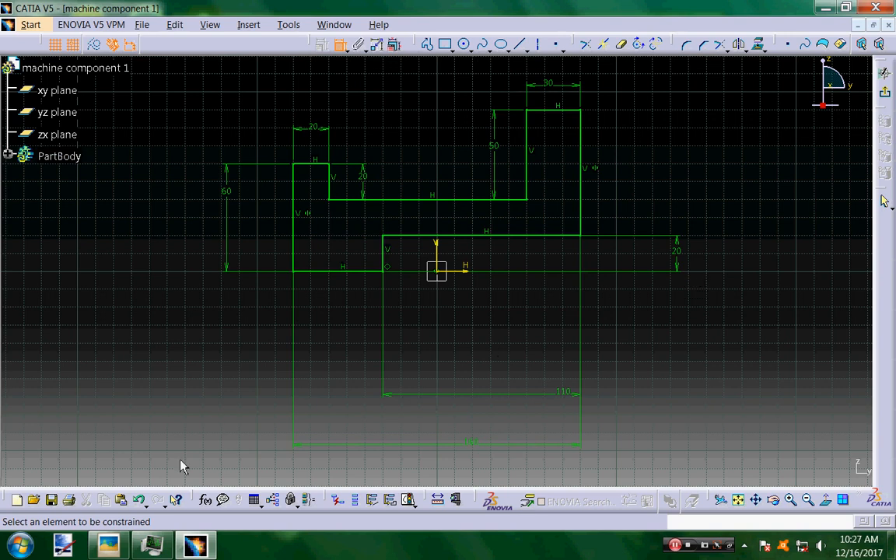
Step: Check the recess height in the reference drawing and set the underside recess's height to 10 mm
left_click(108, 544)
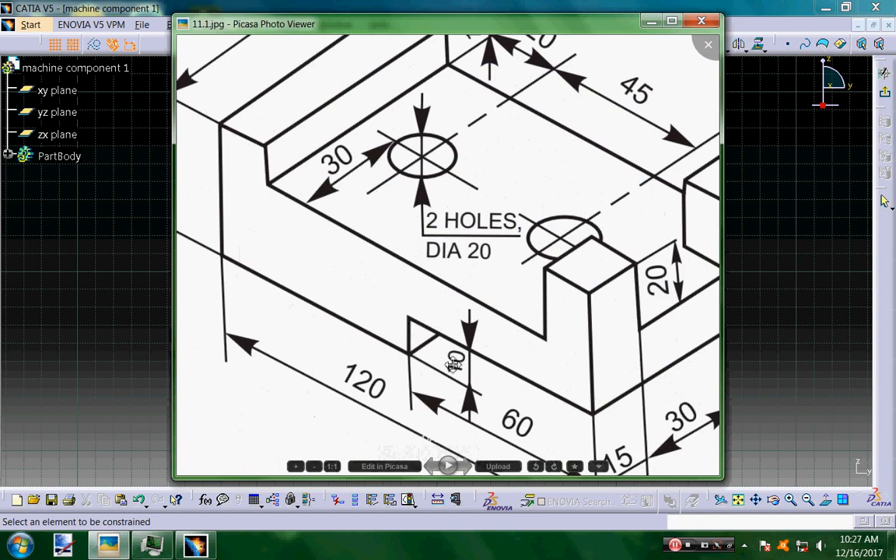
left_click(855, 307)
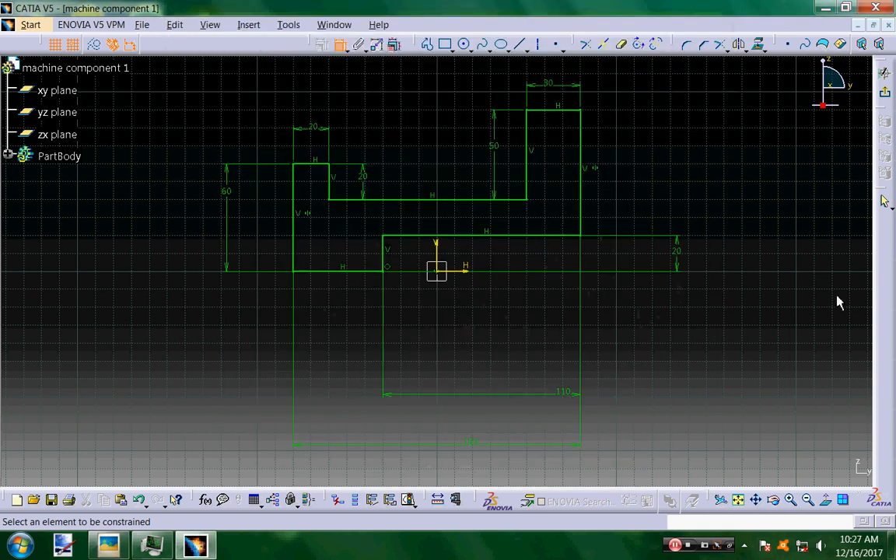
double_click(681, 255)
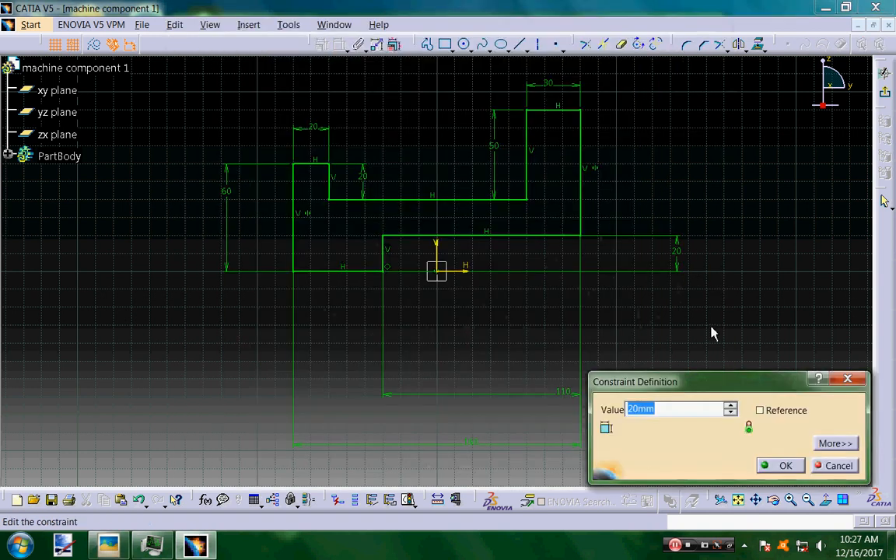
type("10")
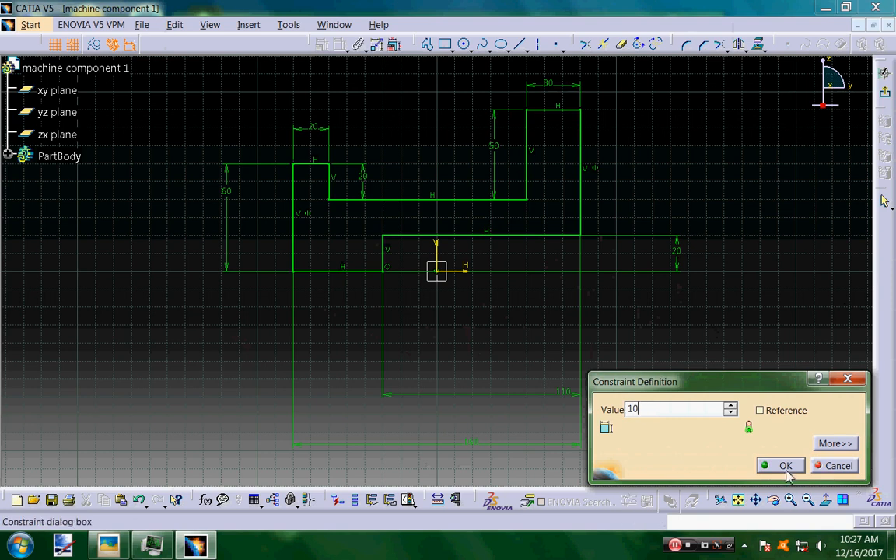
key("Return")
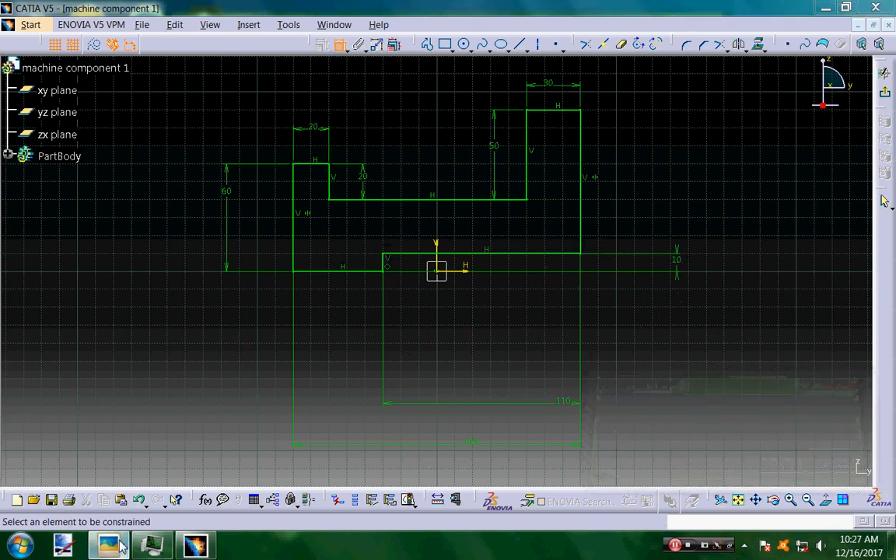
Step: Check the recess length in the reference drawing and set the underside recess's length to 60 mm
left_click(142, 547)
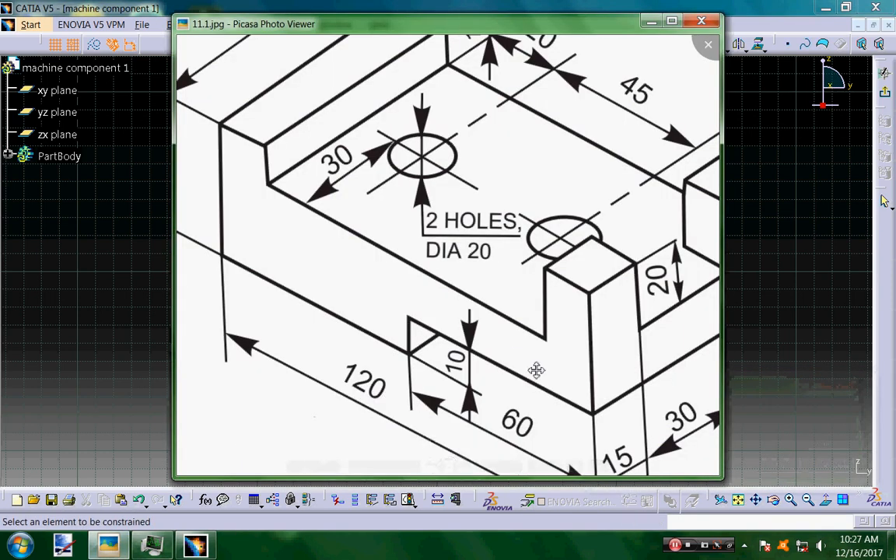
mouse_move(604, 405)
left_mouse_down()
mouse_move(520, 374)
mouse_move(474, 311)
left_mouse_up()
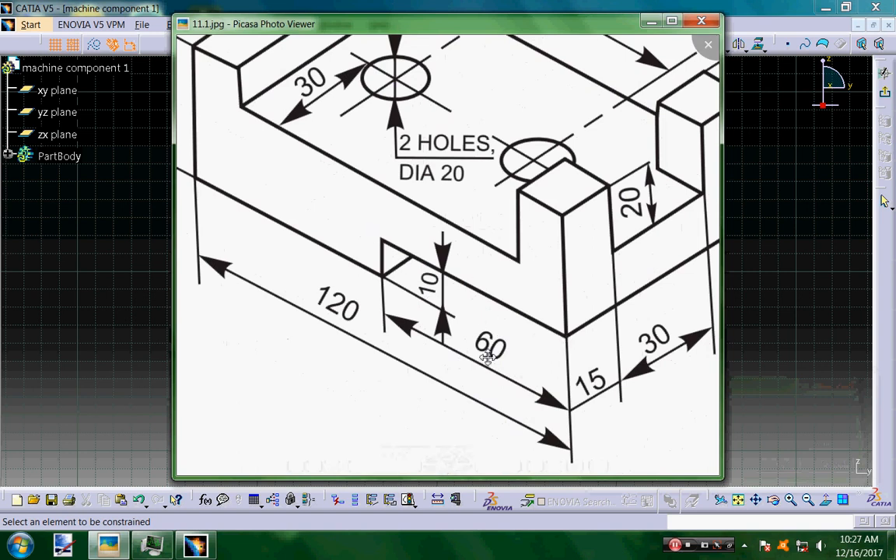
left_click(756, 290)
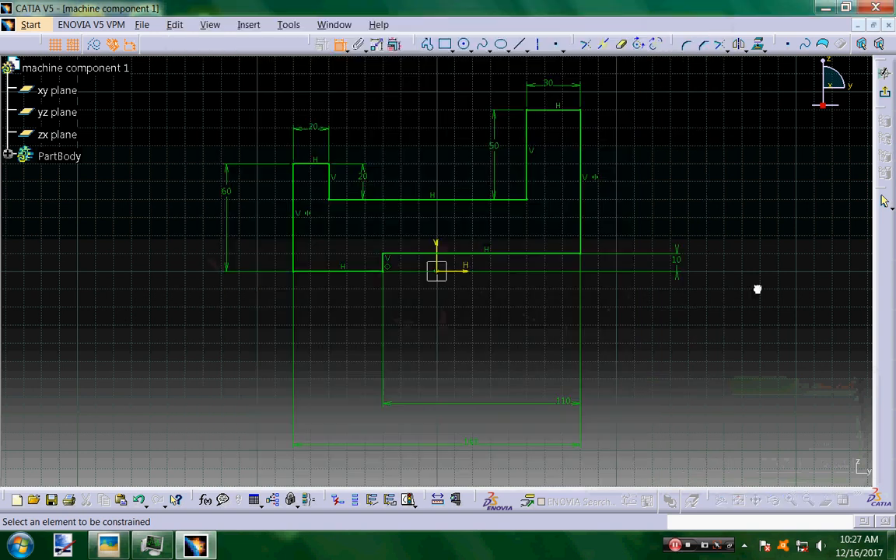
double_click(568, 407)
type("60")
key("Return")
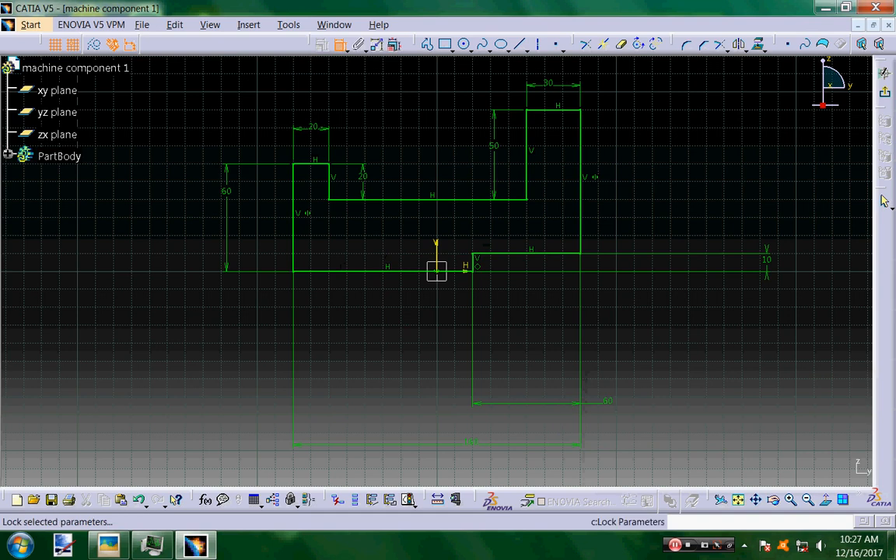
Step: Check the reference drawing and set the inner height of the raised end above the recess to 20 mm
left_click(108, 545)
left_click_drag(566, 247, 519, 288)
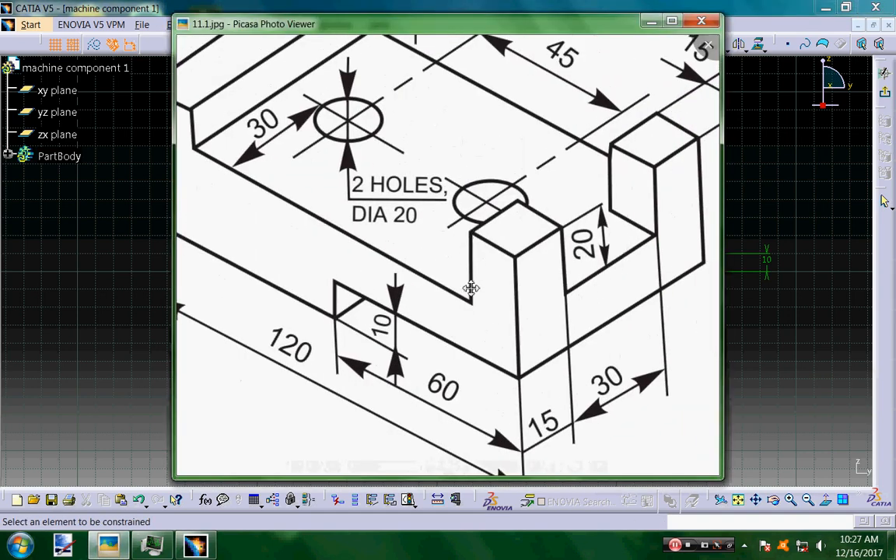
left_click(67, 277)
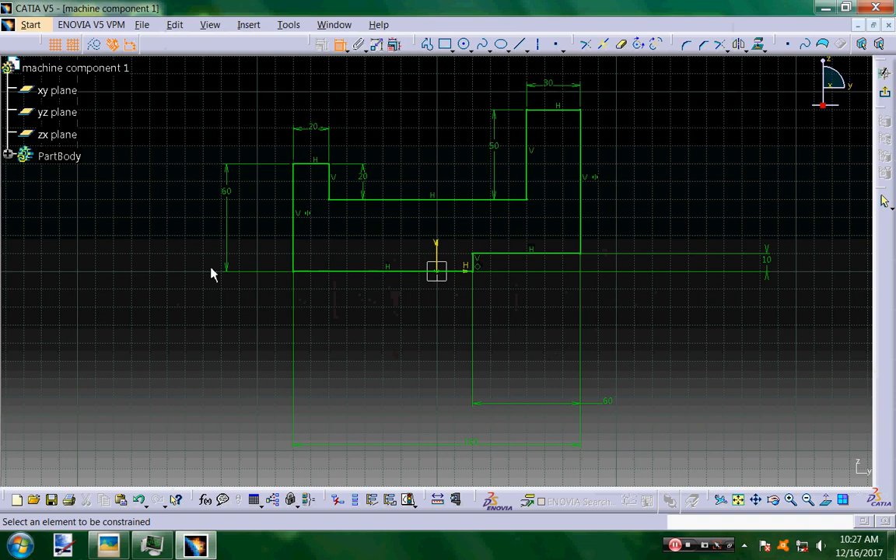
double_click(496, 146)
type("20")
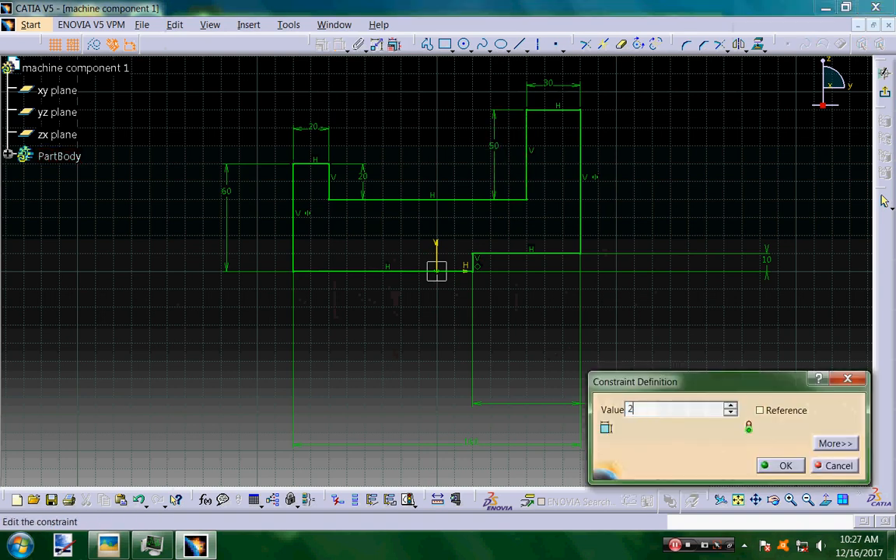
key("Return")
Step: Look up the thickness in the reference drawing and set the top width of the raised end above the recess to 15 mm
key("alt+Tab")
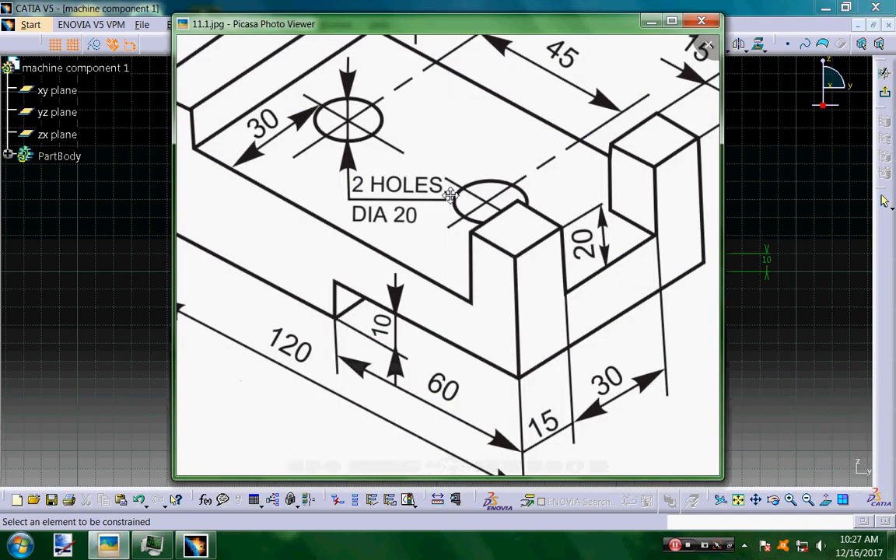
left_click_drag(450, 194, 346, 278)
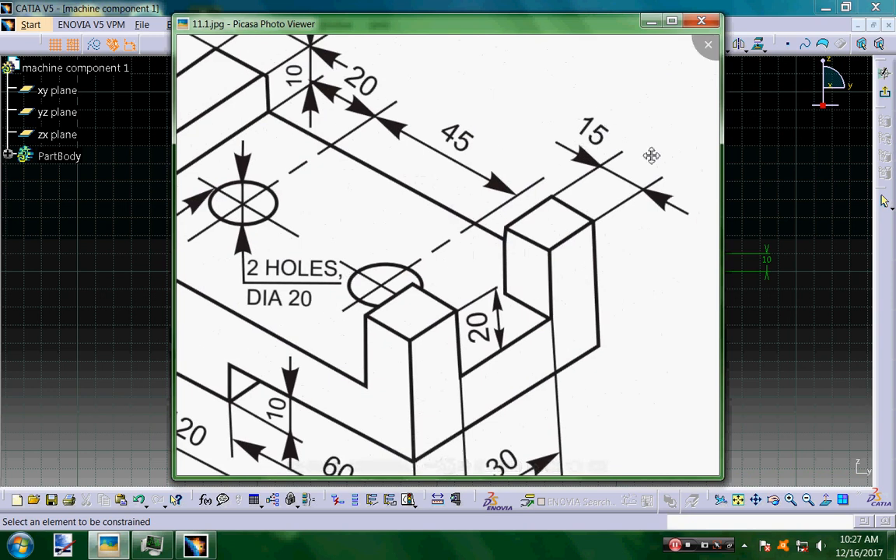
key("alt+Tab")
double_click(547, 139)
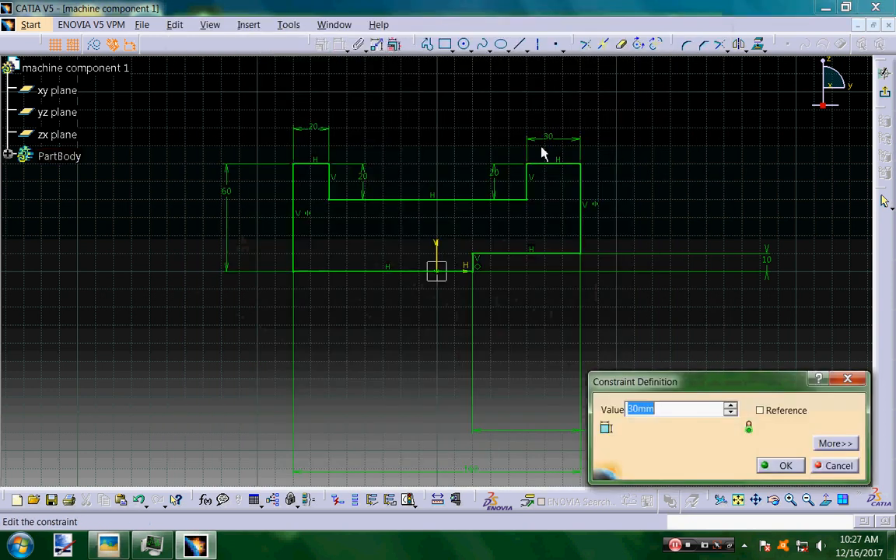
type("15")
key("Return")
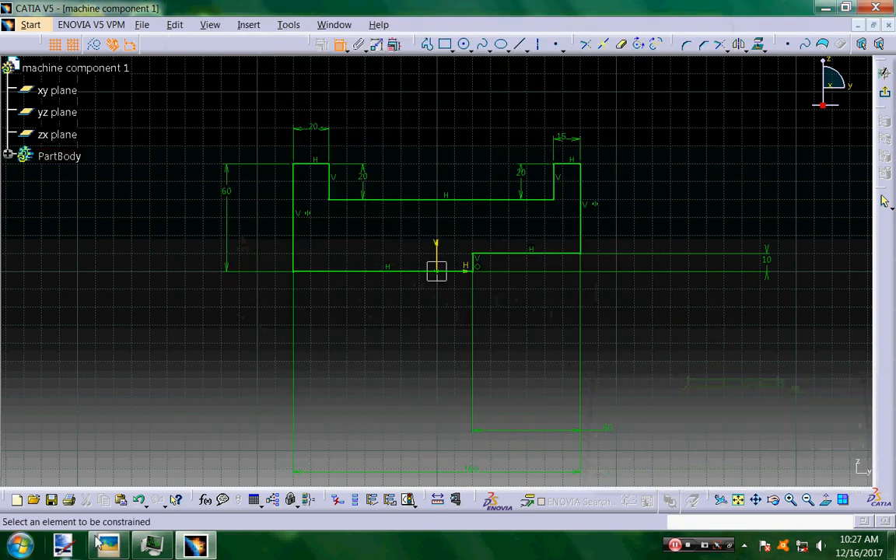
Step: Check the overall length in the reference drawing and set the profile's overall width to 120 mm
key("alt+Tab")
left_click_drag(387, 289, 500, 240)
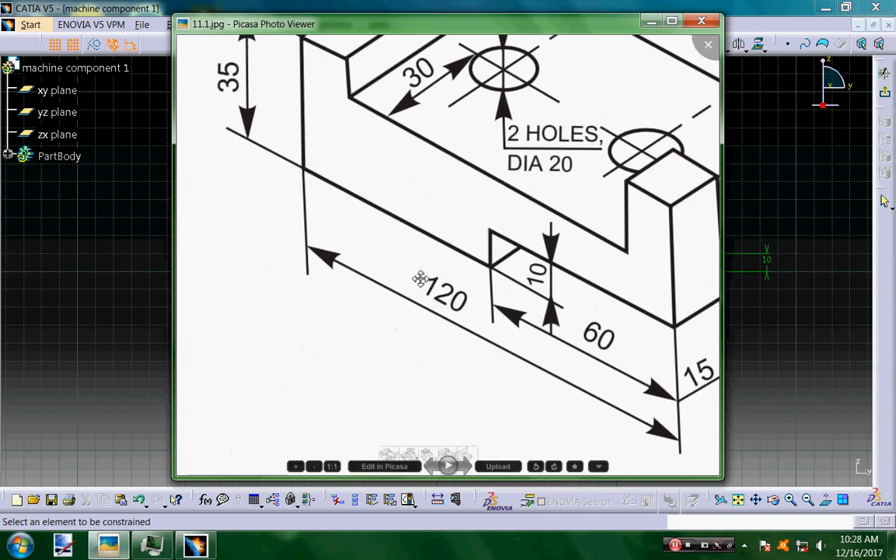
key("Escape")
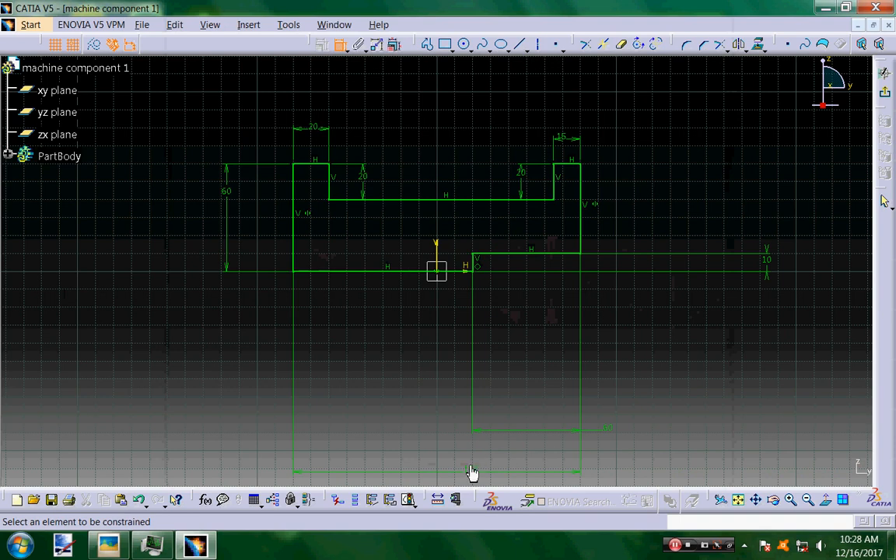
double_click(471, 472)
type("120")
key("Return")
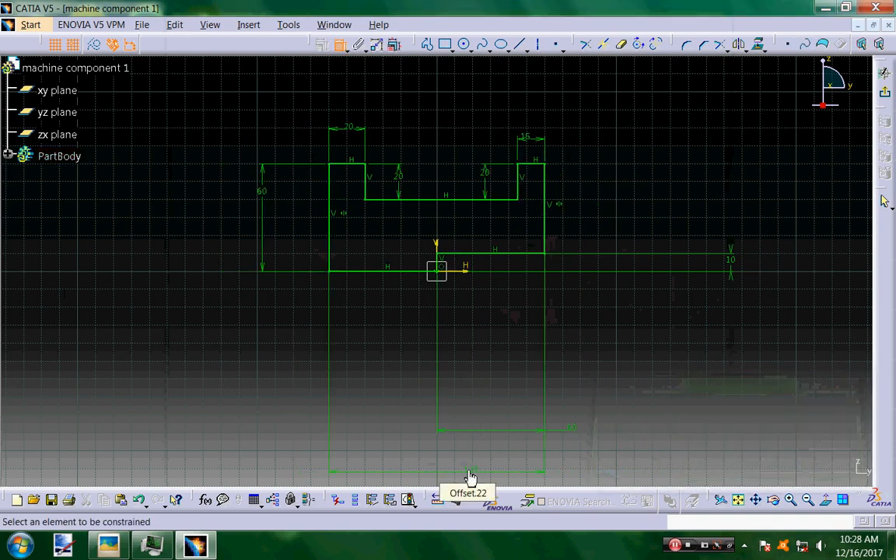
Step: Look up the step height in the reference drawing and set the inner height of the raised end opposite the recess to 10 mm
left_click(109, 547)
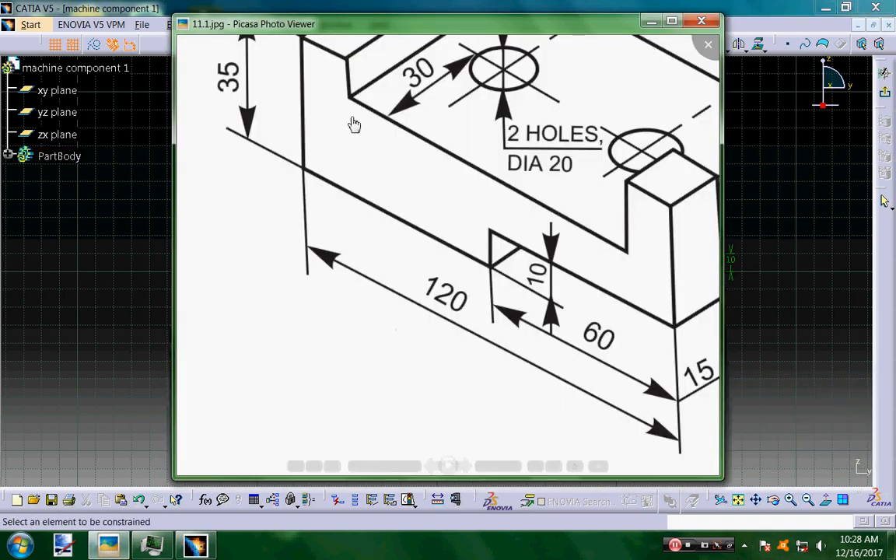
left_click_drag(354, 124, 347, 229)
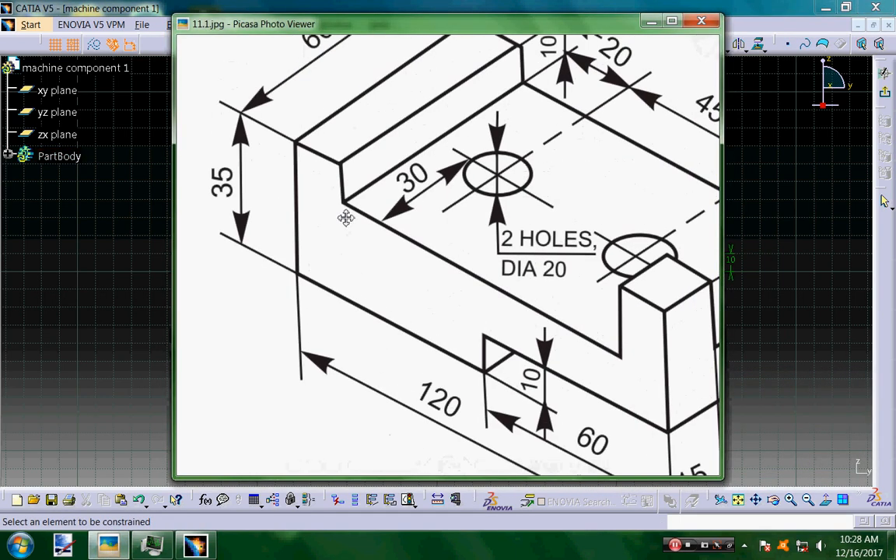
left_click(150, 547)
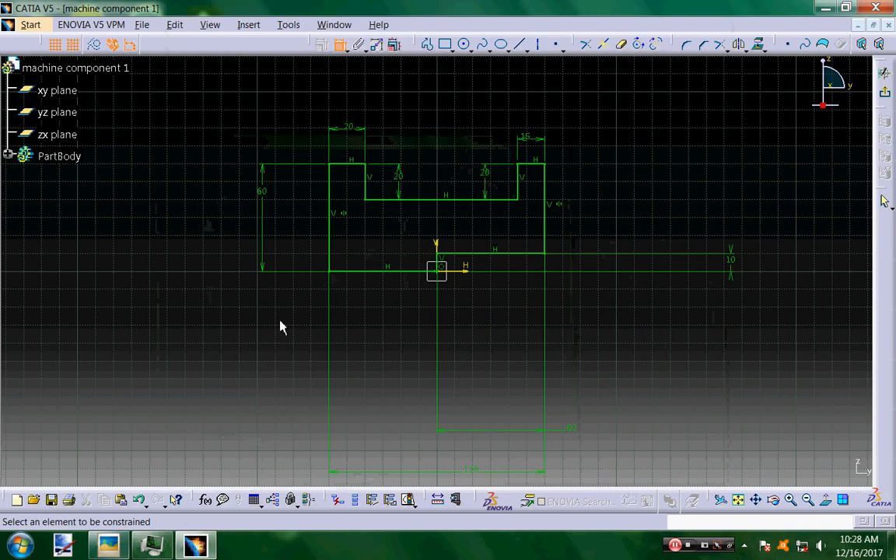
double_click(399, 183)
left_click(104, 545)
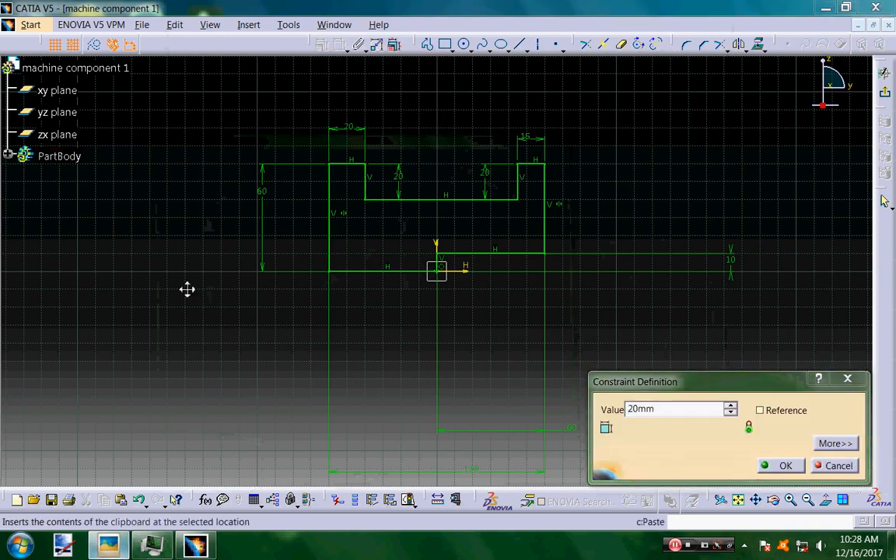
left_click_drag(252, 265, 182, 405)
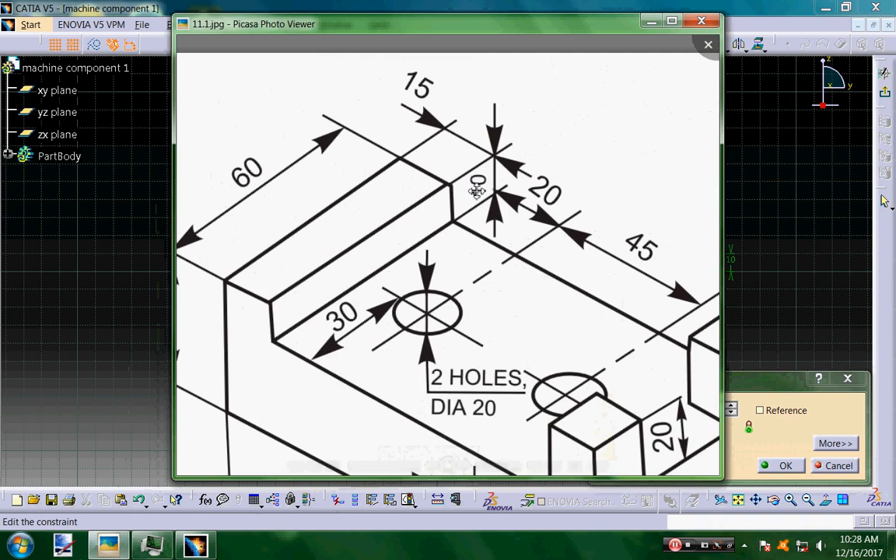
left_click(150, 547)
left_click_drag(657, 407, 586, 406)
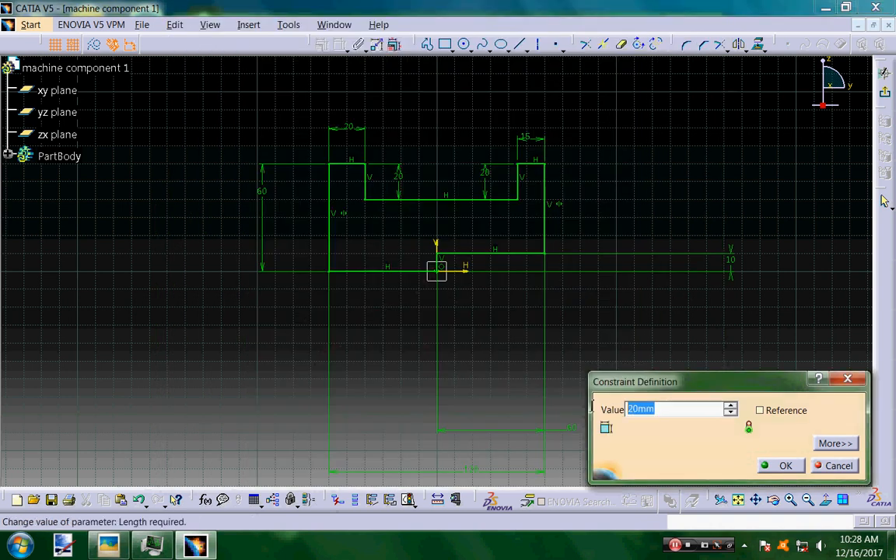
type("10")
key("Return")
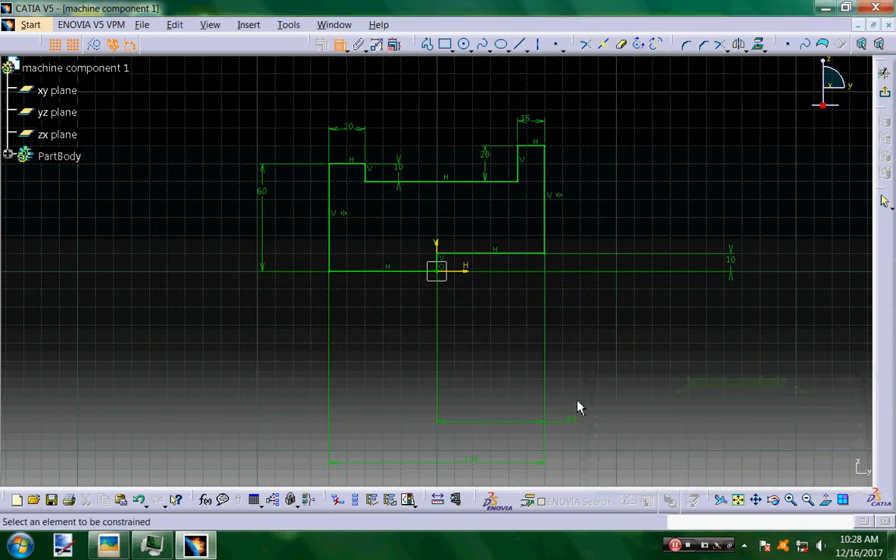
Step: Check the reference drawing and set the top width of the raised end opposite the recess to 15 mm
left_click(108, 546)
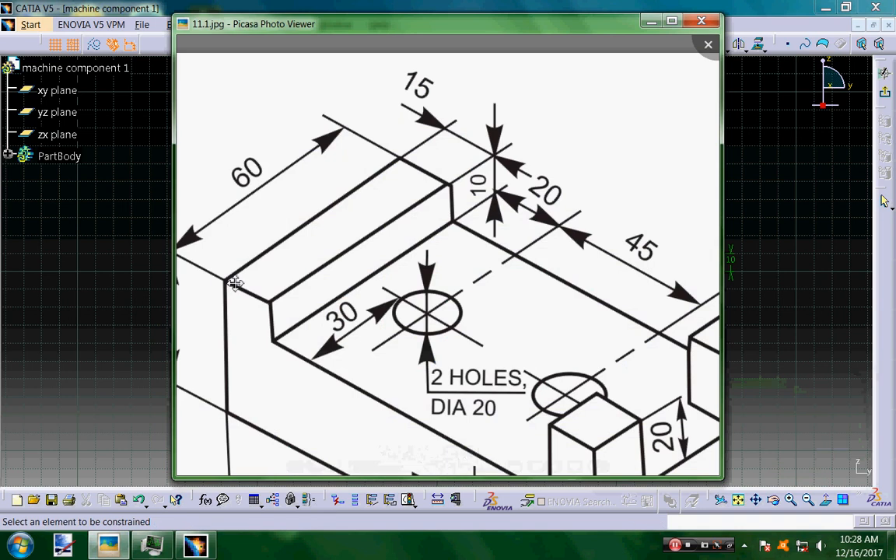
left_click(128, 212)
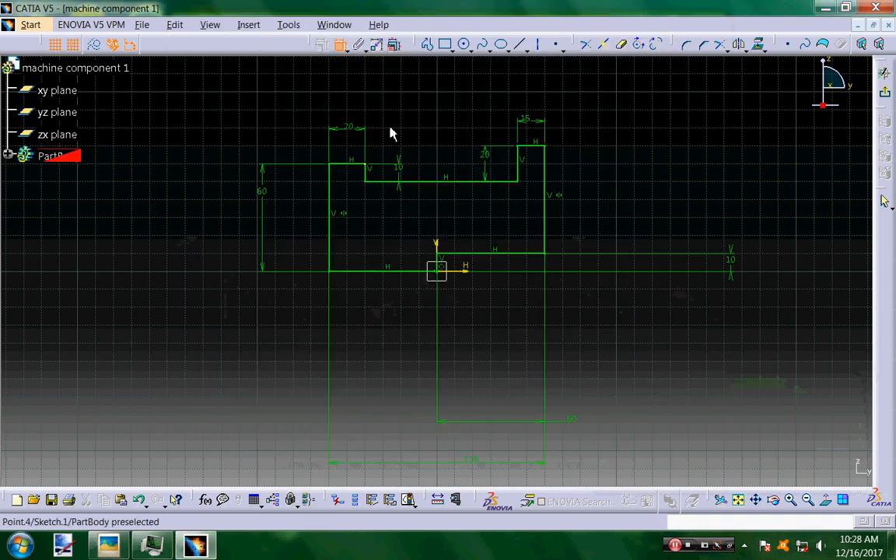
double_click(347, 131)
type("15")
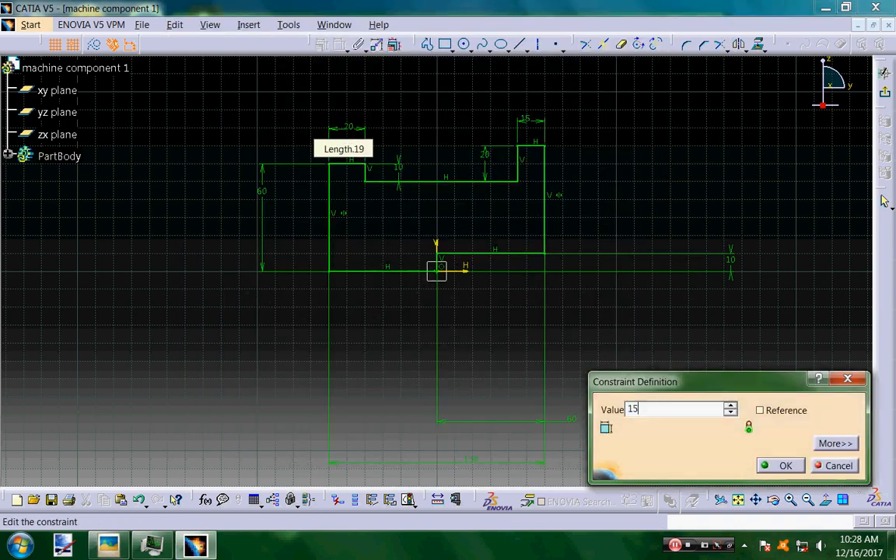
key("Return")
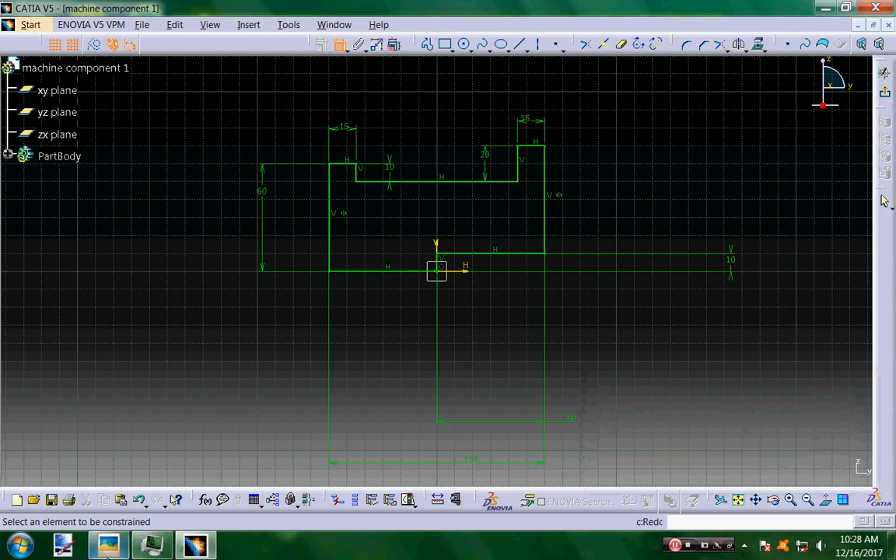
Step: Set the full outer height of the raised end opposite the recess to 35 mm per the reference drawing, and exit the sketch
left_click(108, 544)
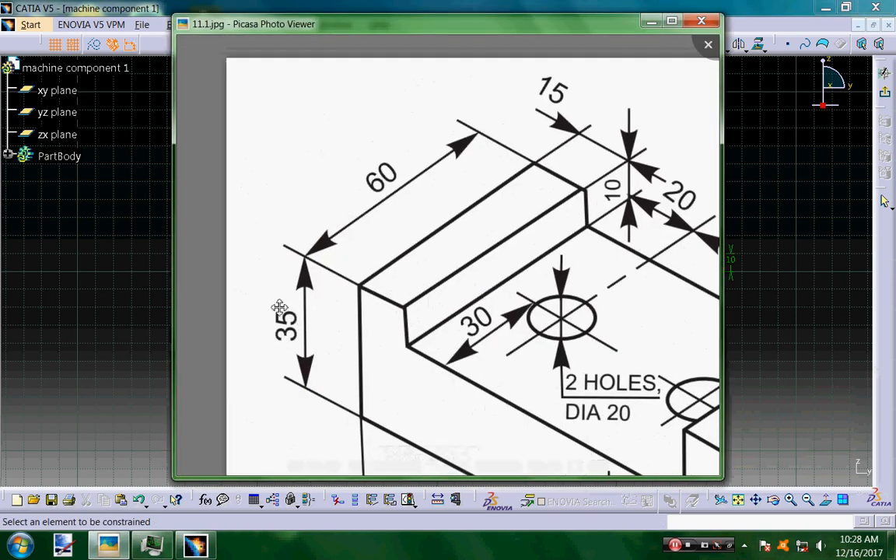
left_click(150, 319)
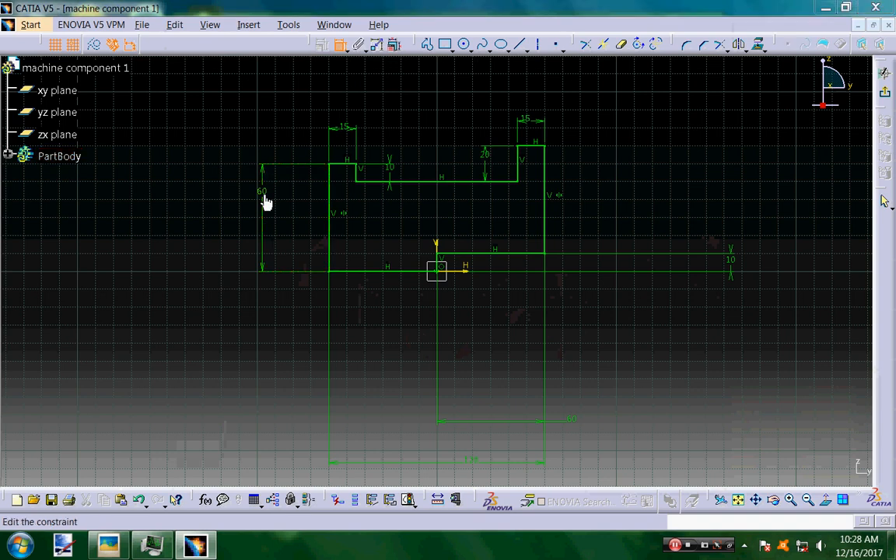
double_click(264, 201)
type("35")
key("Return")
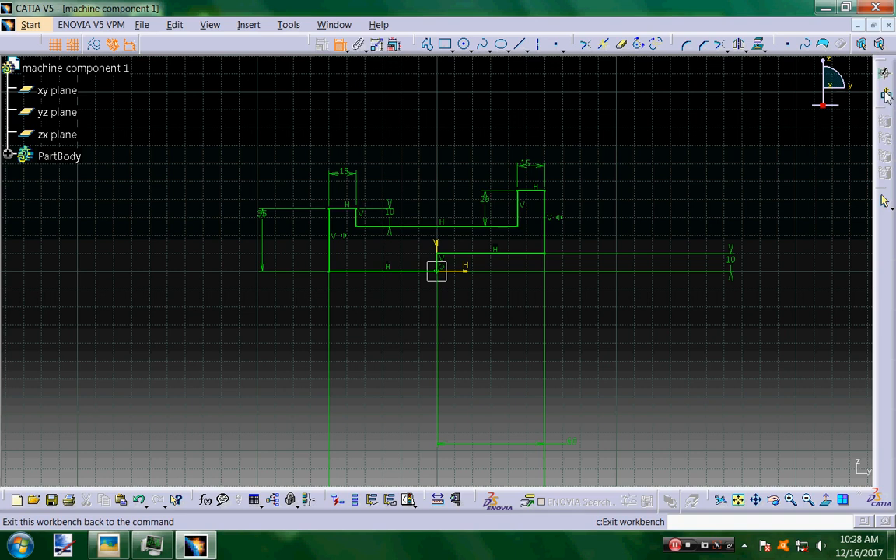
left_click(884, 200)
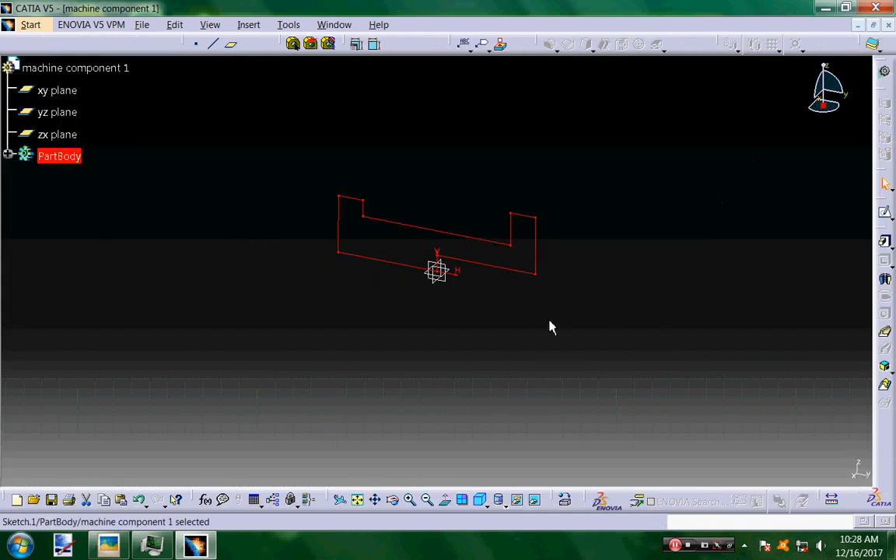
Step: Check the overall depth in the reference drawing and pad the profile sketch 30 mm with mirrored extent
left_click(884, 241)
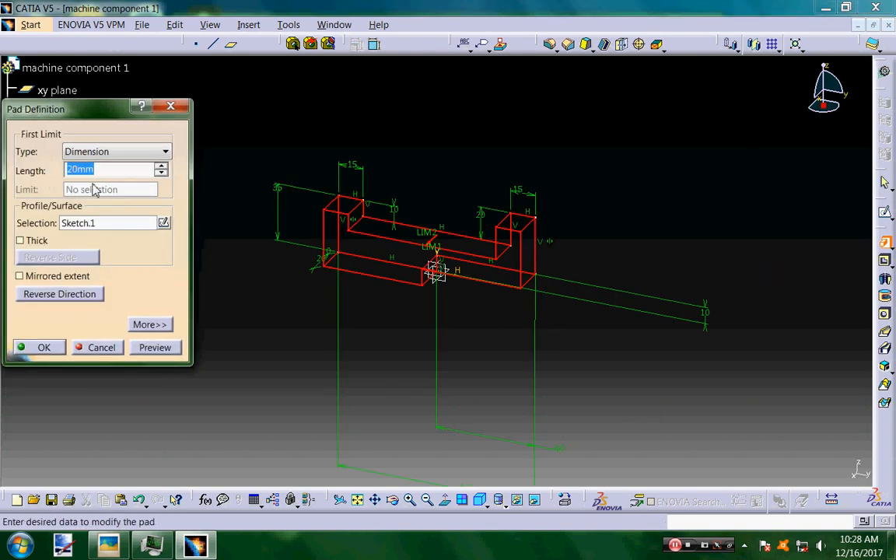
left_click(108, 544)
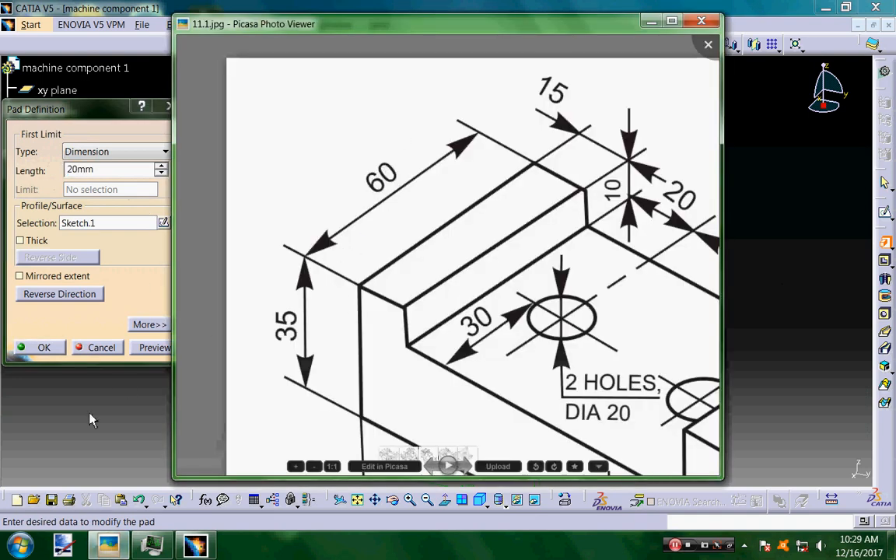
left_click(80, 371)
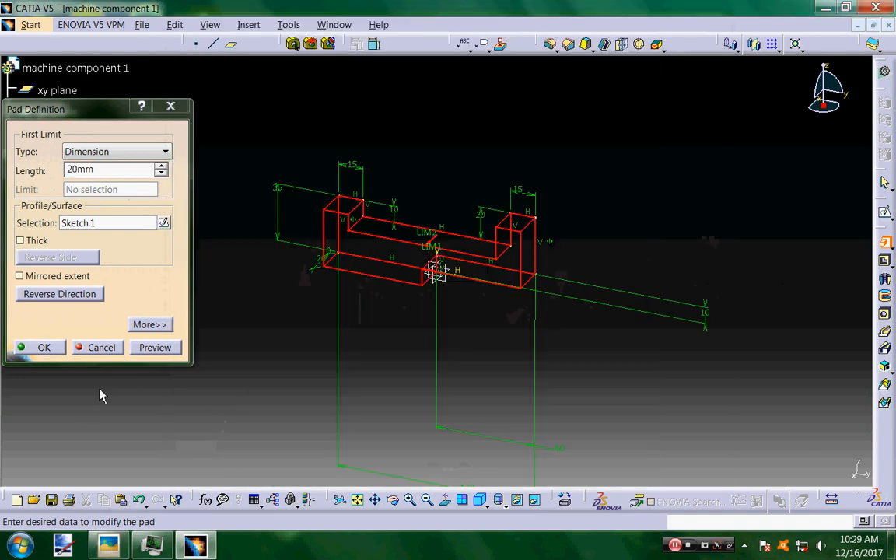
double_click(81, 168)
type("30")
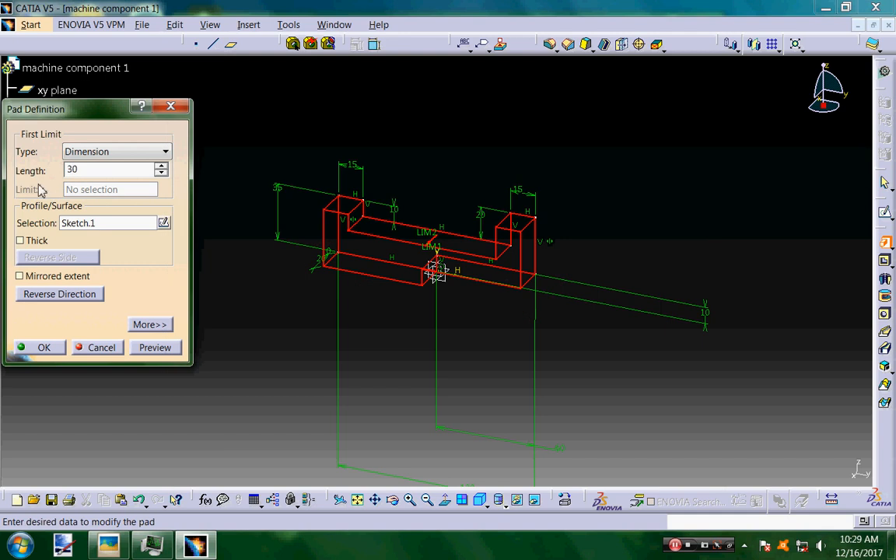
left_click(20, 276)
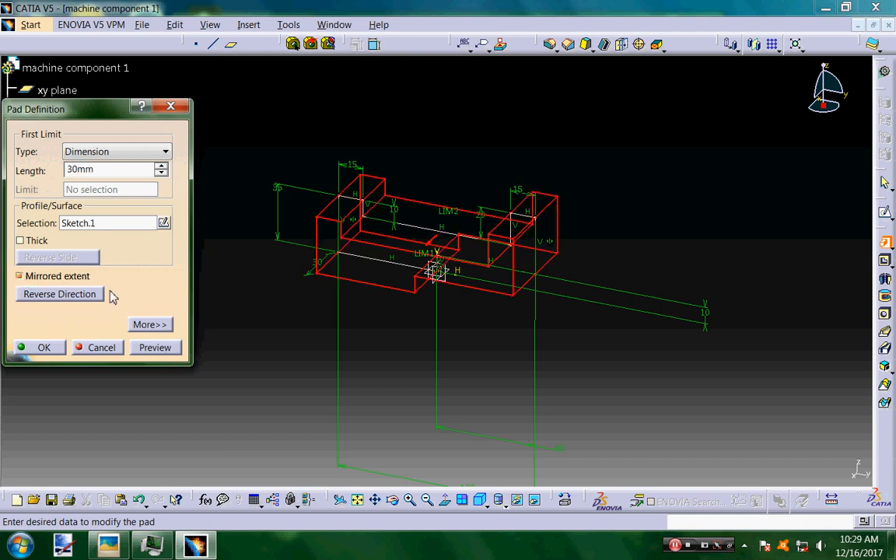
left_click(168, 348)
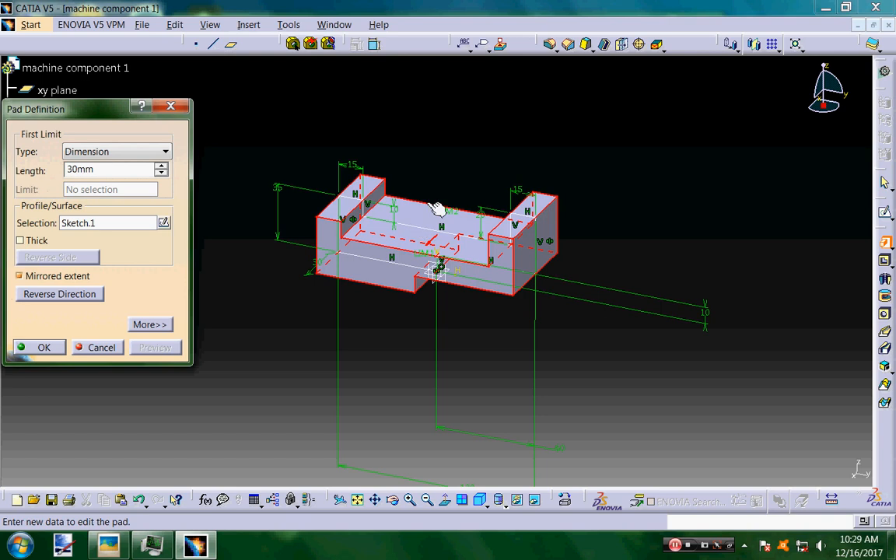
left_click(45, 347)
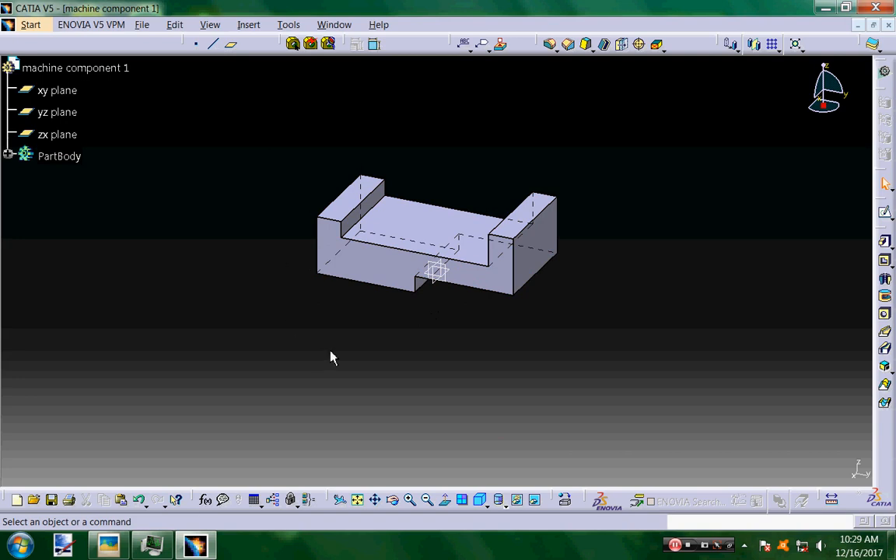
Step: Check the end notch in the reference drawing and open a sketch on the block's outer end face at the recess side
left_click(109, 546)
left_click_drag(306, 406, 188, 273)
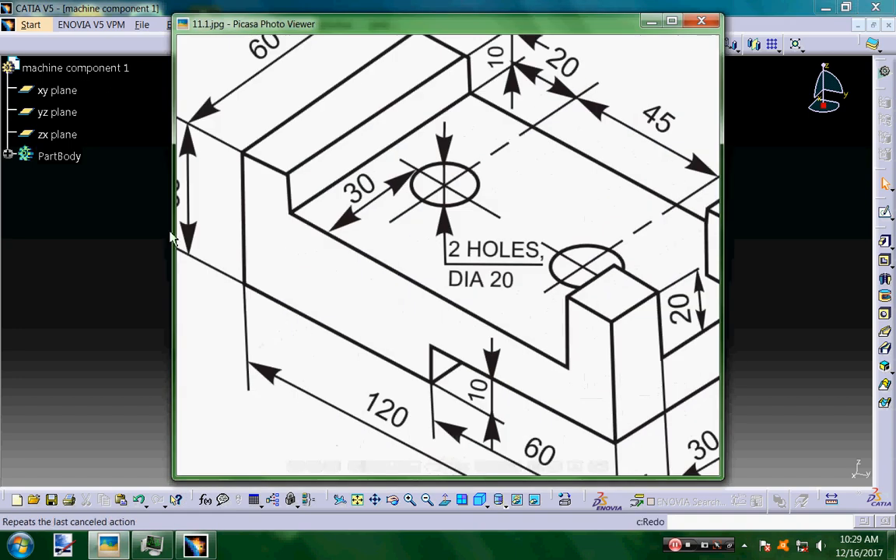
mouse_move(580, 282)
left_mouse_down()
mouse_move(549, 266)
mouse_move(402, 242)
left_mouse_up()
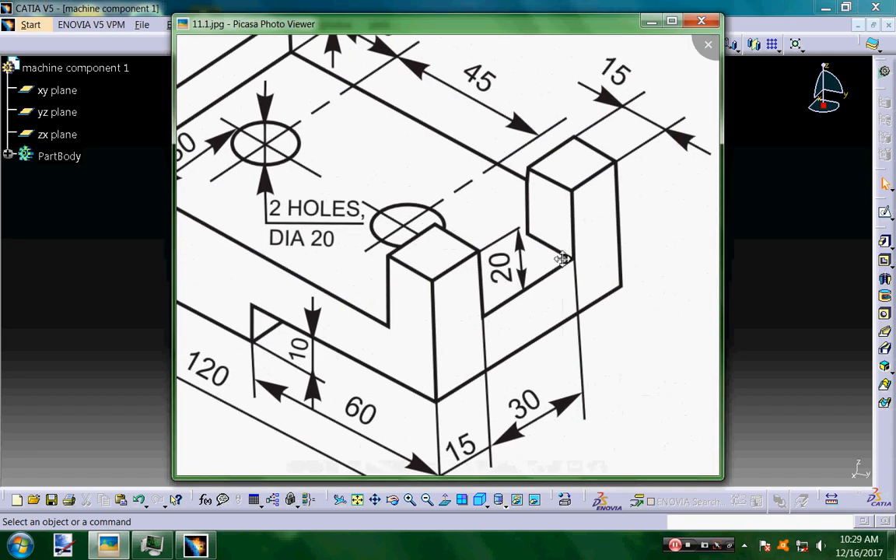
left_click(88, 319)
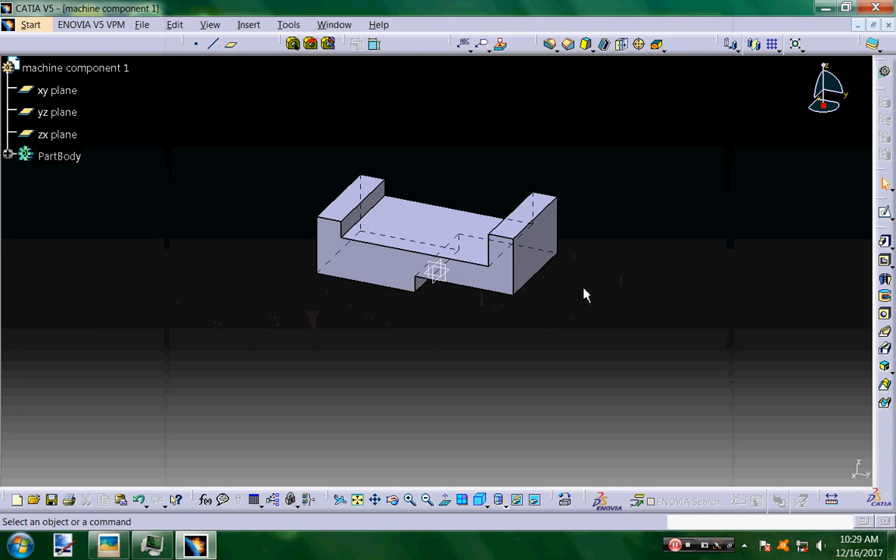
left_click(542, 248)
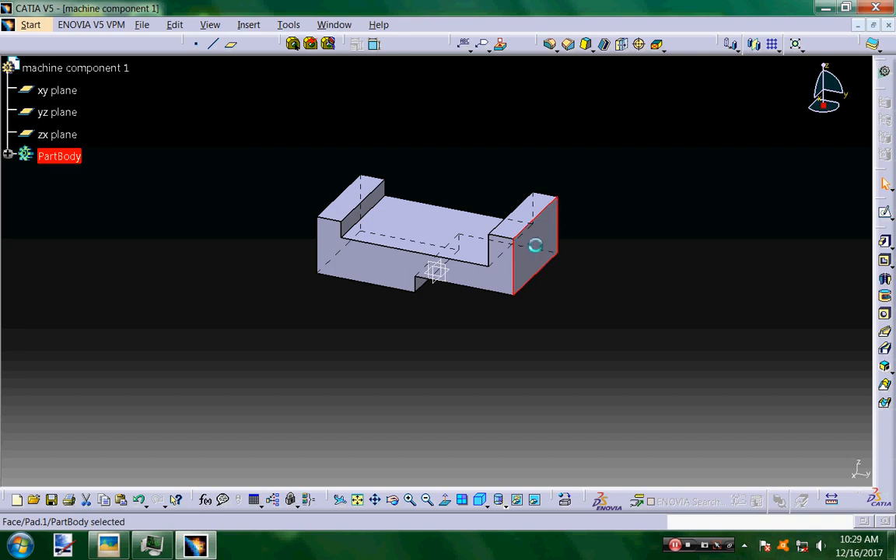
left_click(884, 212)
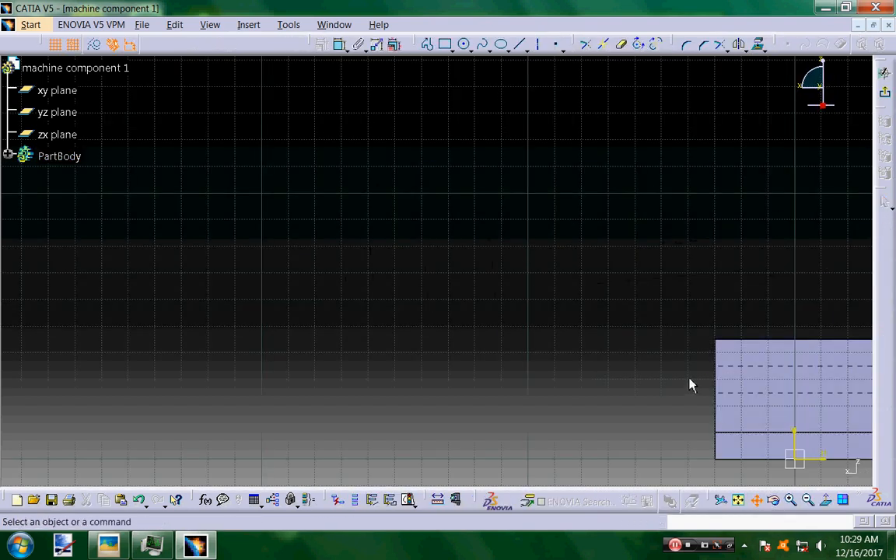
middle_click_drag(689, 380, 380, 325)
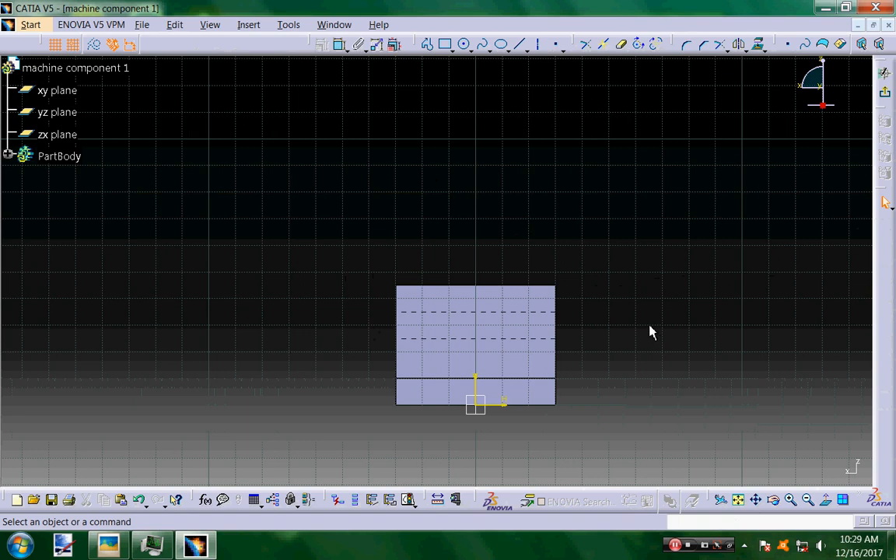
Step: Sketch a rectangle about 40 mm wide and 30 mm high just above the end face
left_click(444, 45)
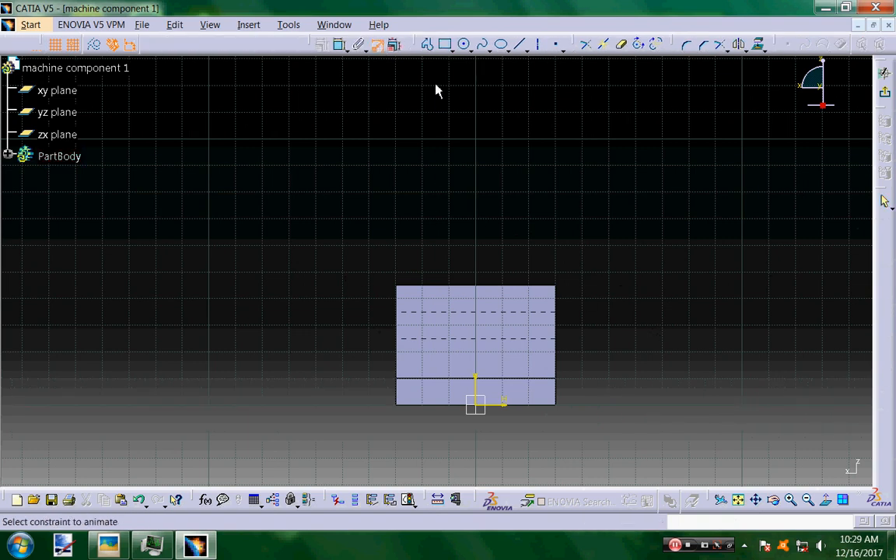
left_click(444, 45)
left_click(426, 197)
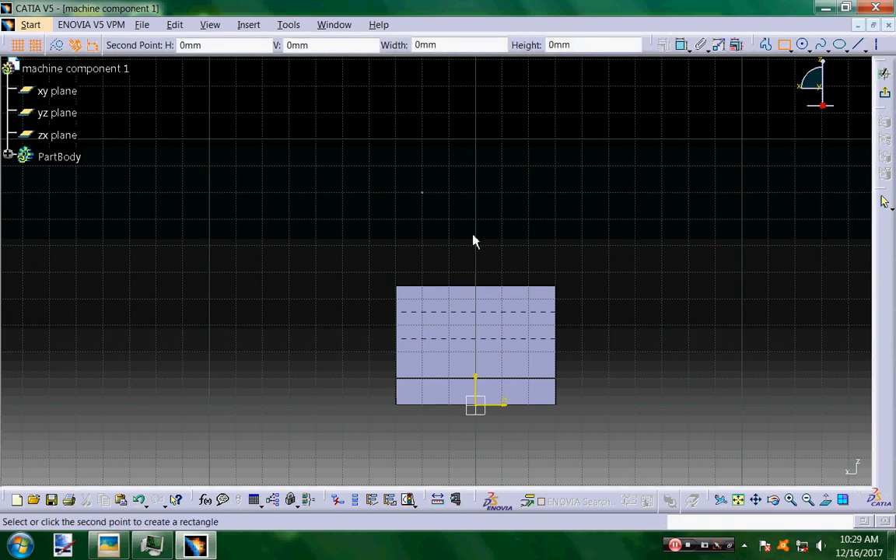
left_click(537, 264)
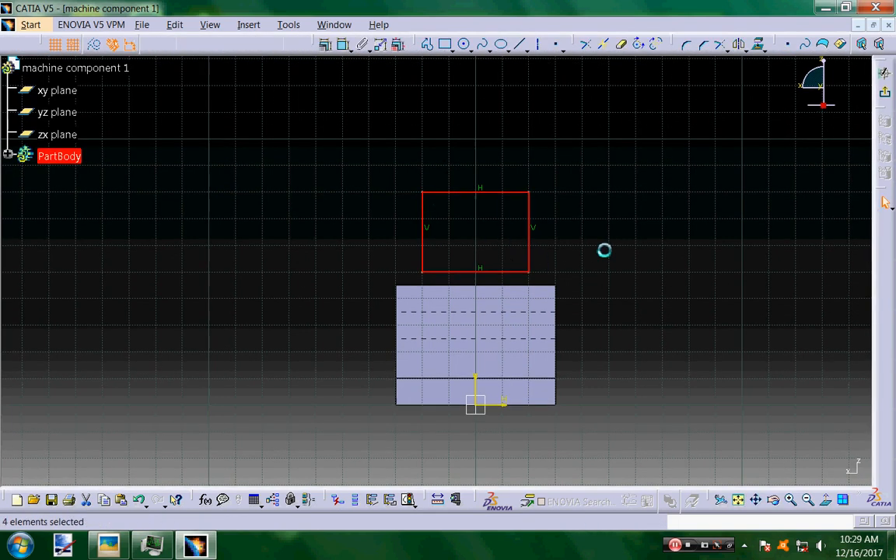
Step: Dimension the rectangle's width, its height and its horizontal offset from the end face's vertical side edge
left_click(343, 45)
left_click(479, 192)
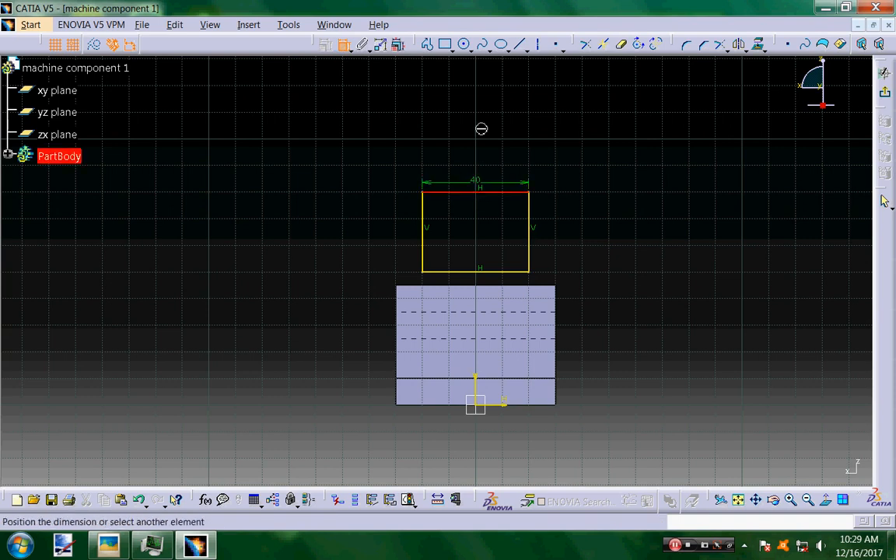
left_click(479, 128)
left_click(536, 231)
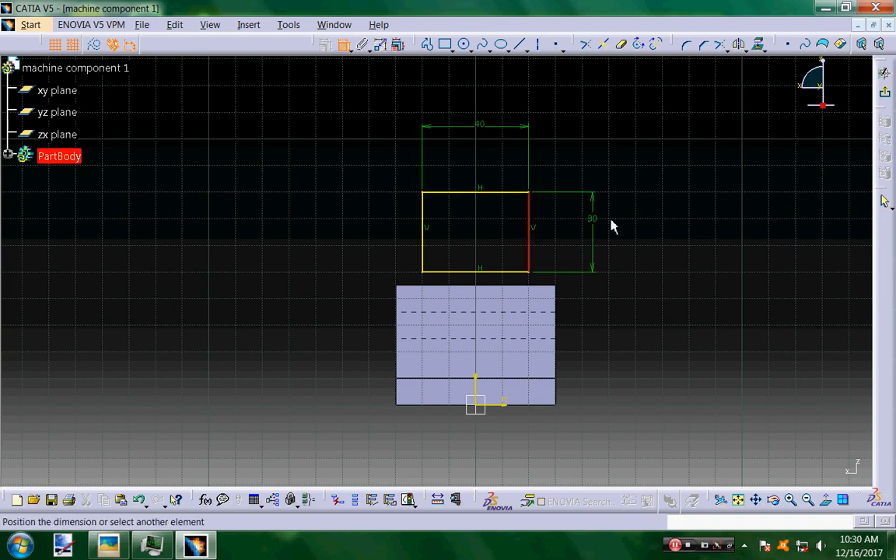
left_click(611, 224)
left_click(398, 312)
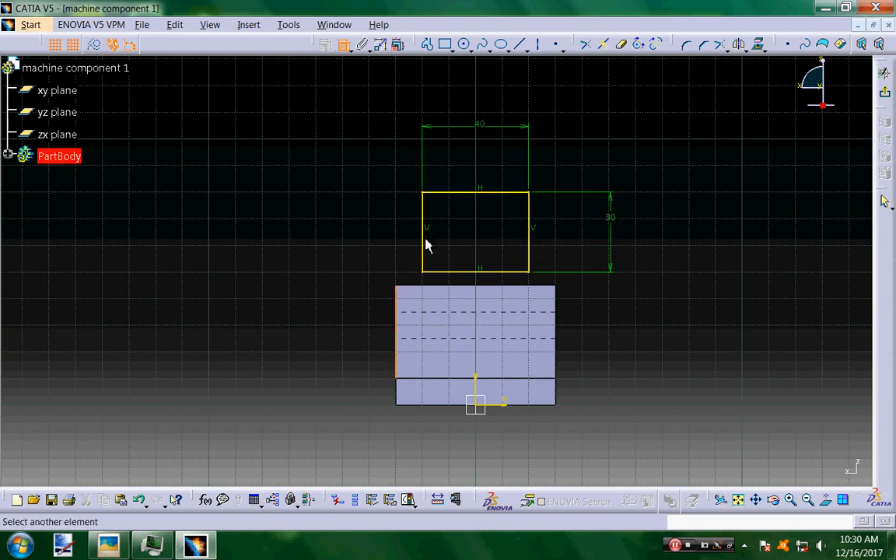
left_click(424, 250)
left_click(251, 216)
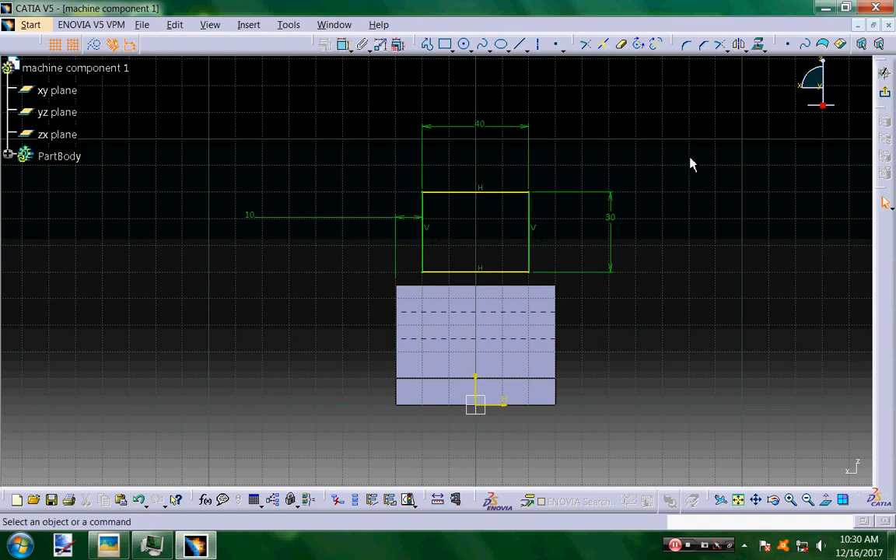
Step: Check the reference drawing and set the rectangle to 20 mm high, 30 mm wide and 15 mm from the end face's side edge
left_click(111, 548)
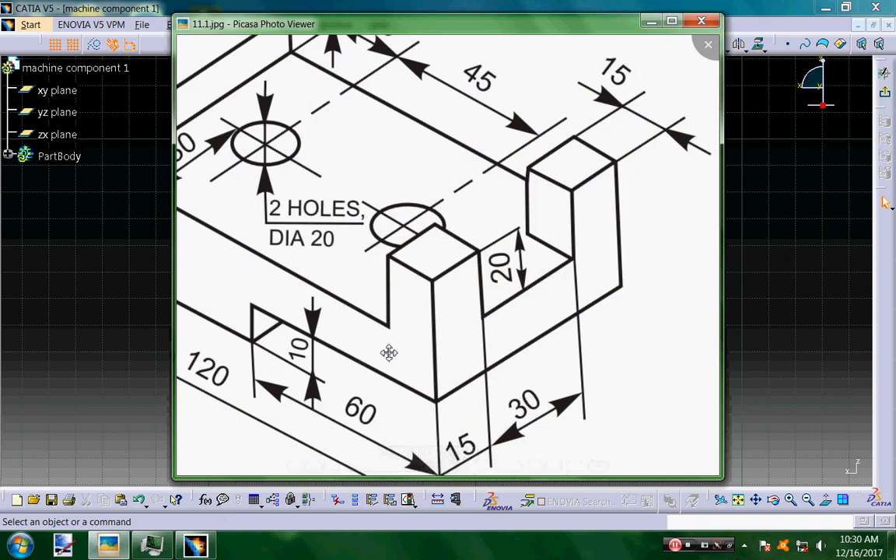
left_click(152, 378)
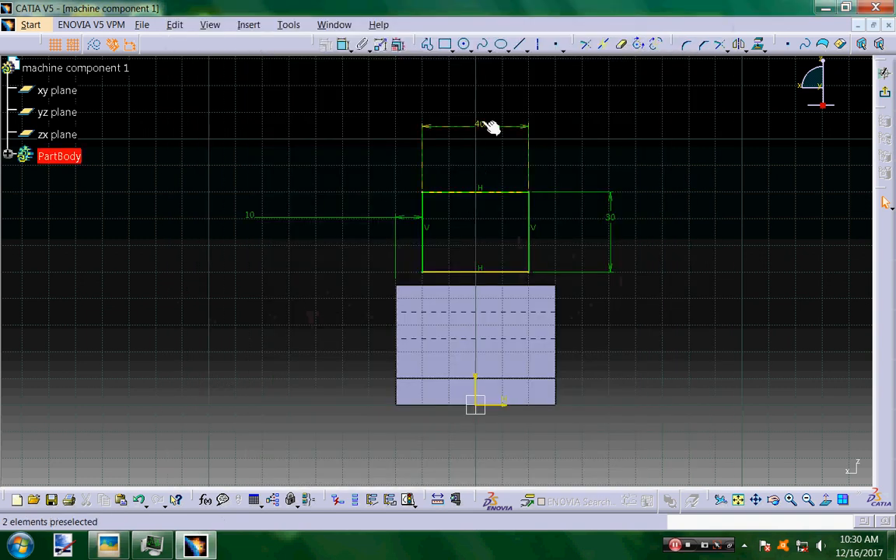
double_click(611, 217)
type("20")
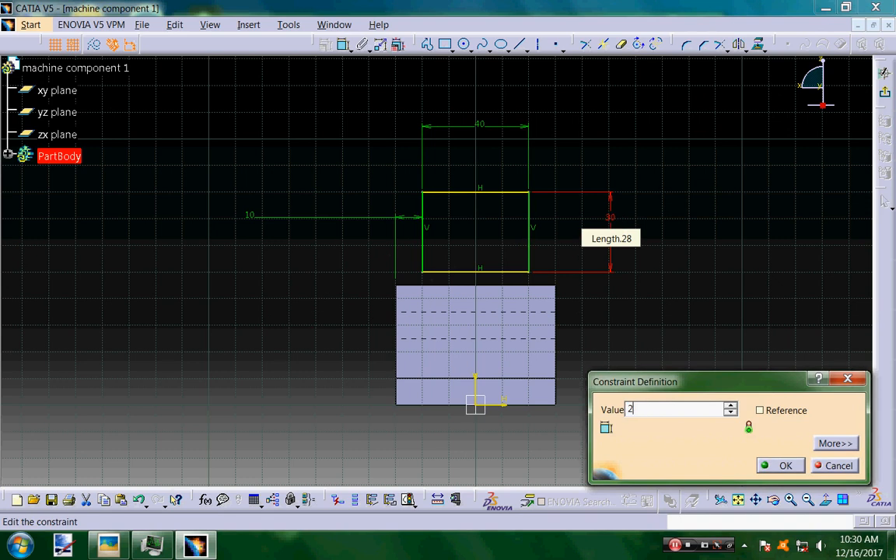
key("Return")
double_click(480, 126)
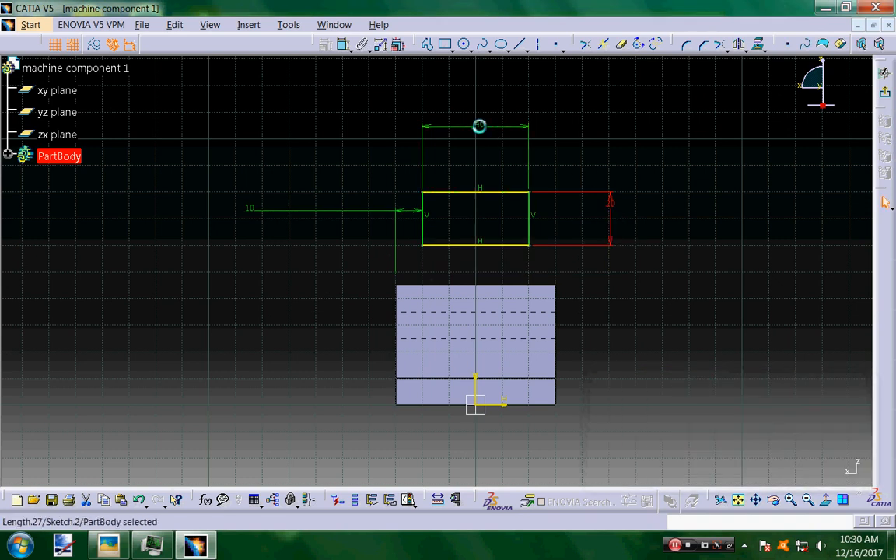
type("30")
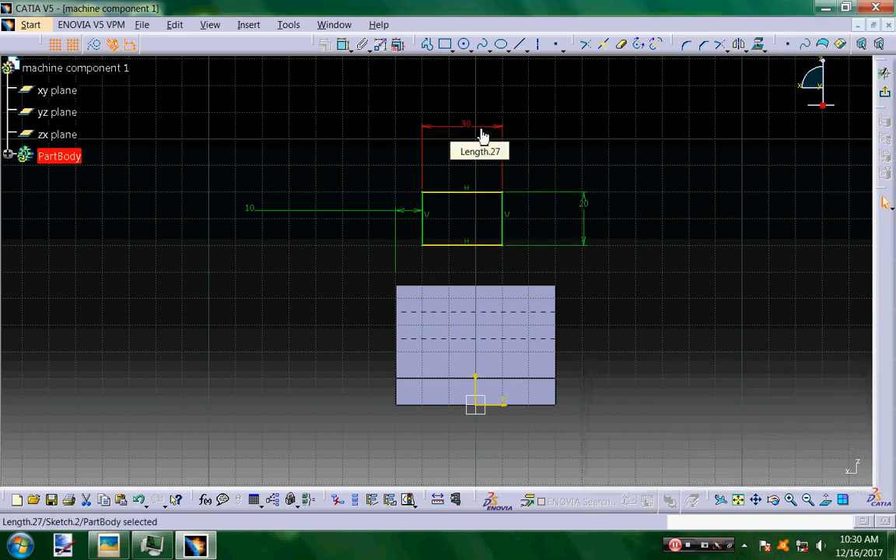
double_click(250, 211)
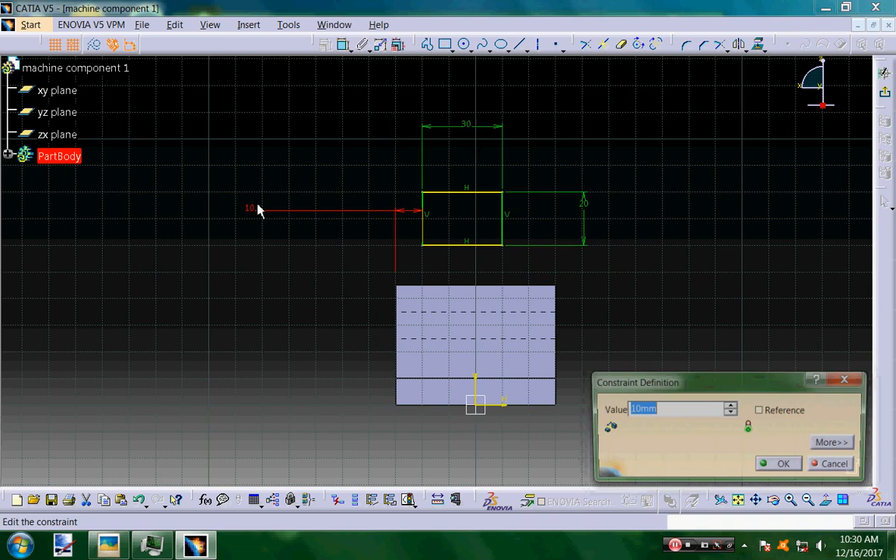
type("15")
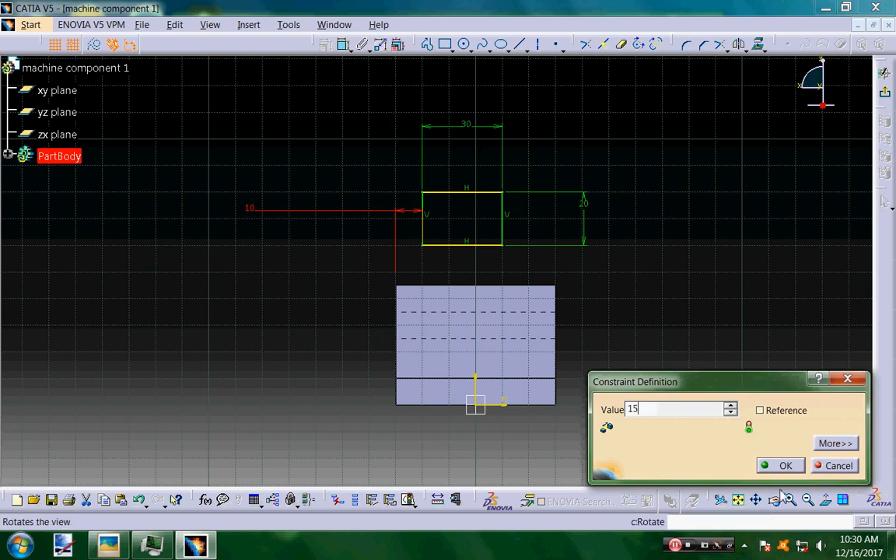
key("Return")
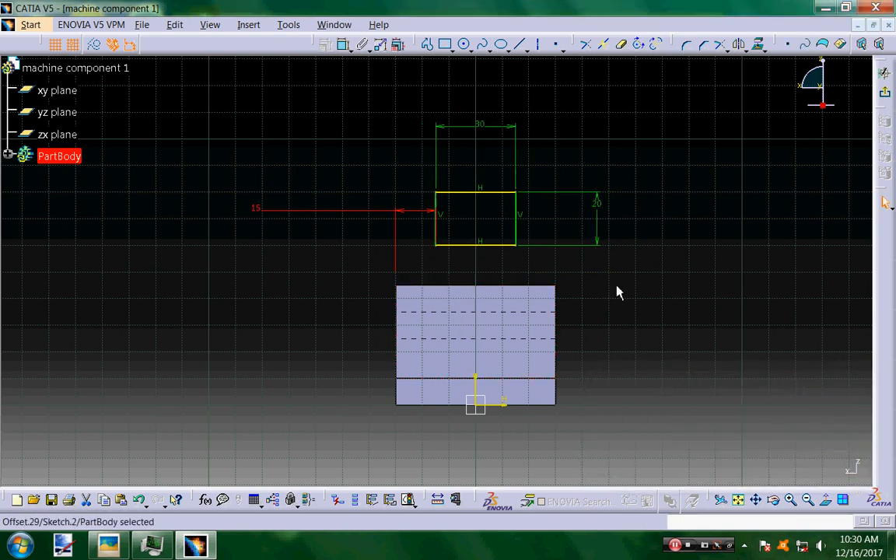
Step: Constrain the rectangle's upper line to be coincident with the top edge of the end face
left_click(485, 288)
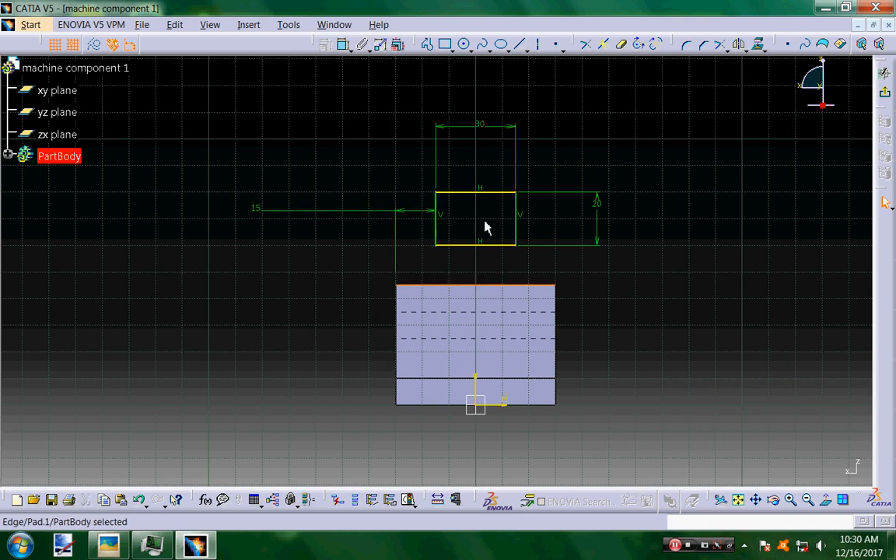
left_click(481, 194)
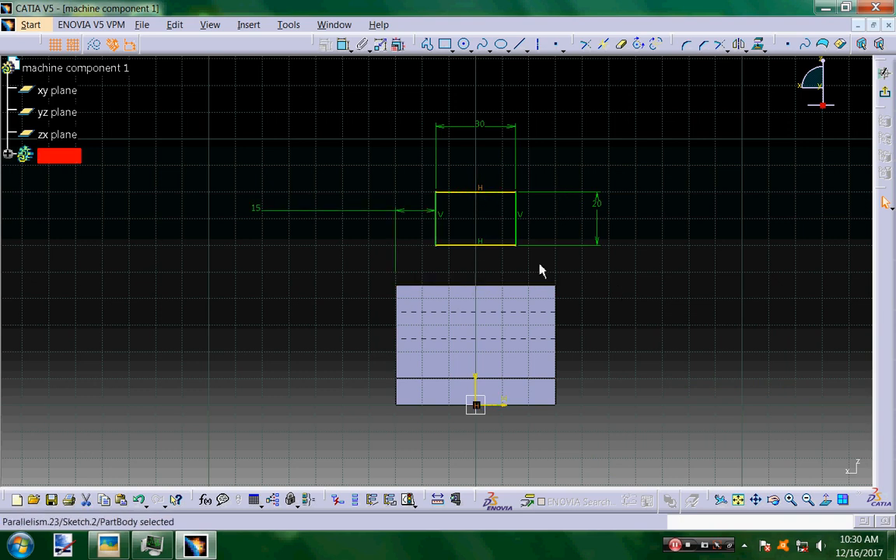
left_click(342, 47)
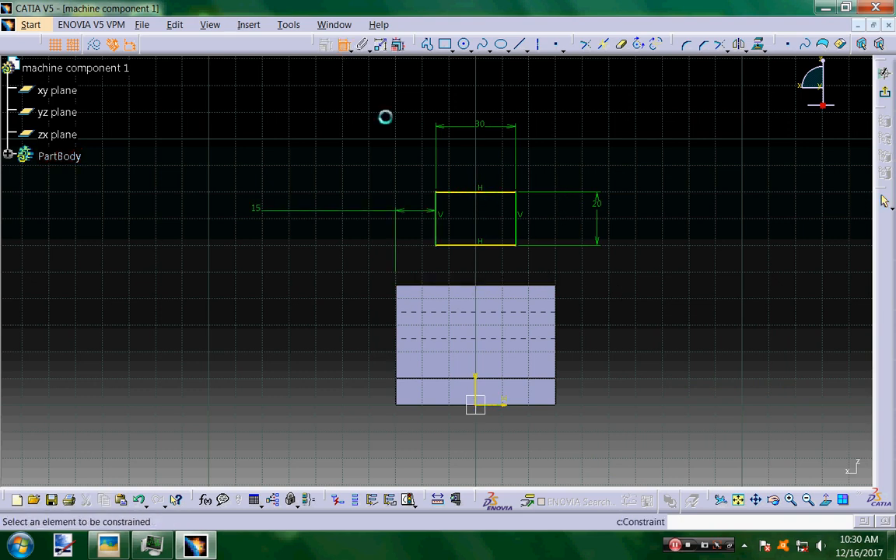
left_click(472, 286)
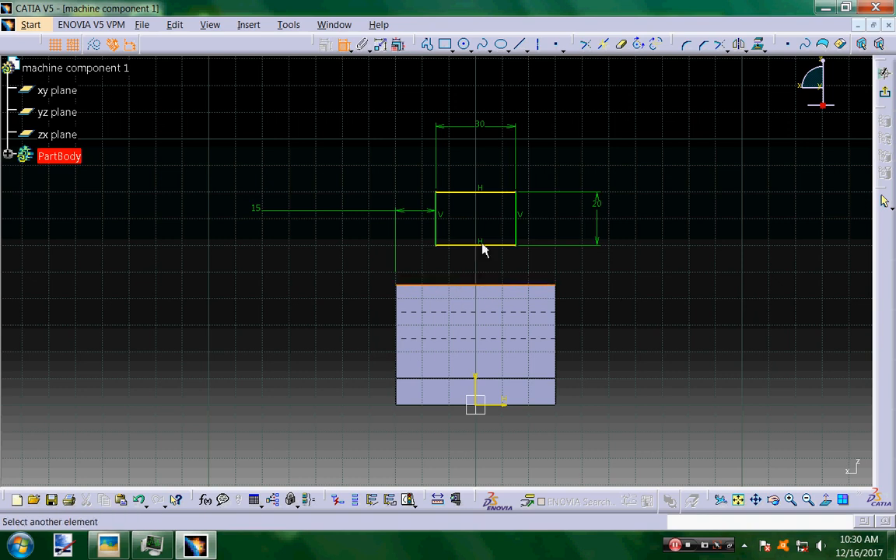
left_click(484, 192)
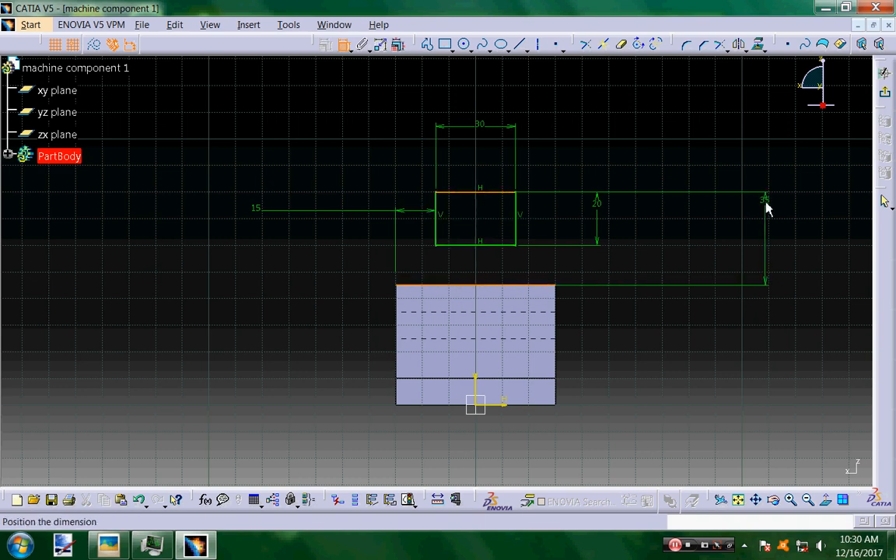
right_click(766, 206)
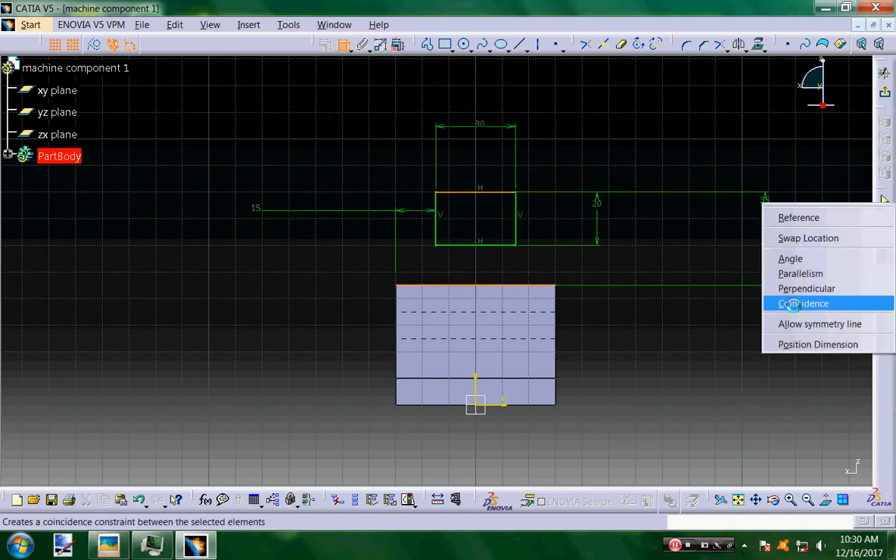
left_click(793, 304)
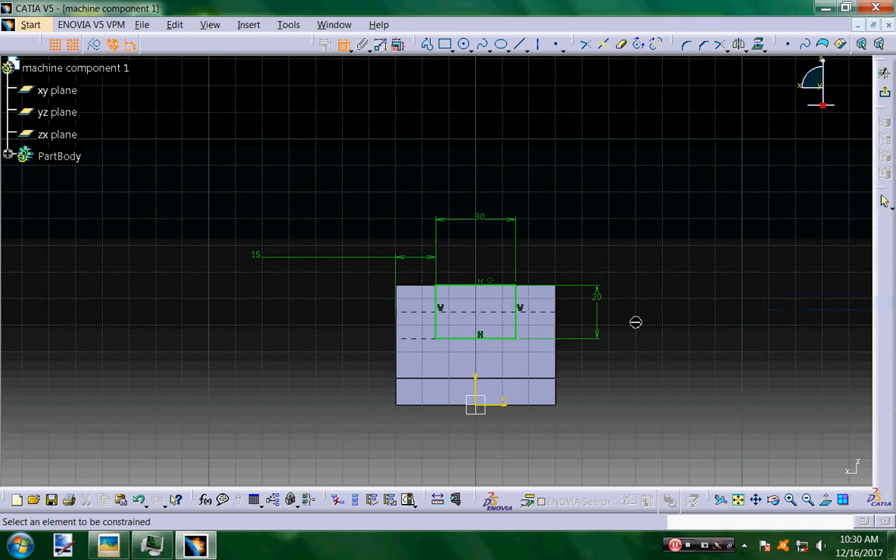
Step: Finish the notch sketch and cut it as a pocket 15 mm deep, taking the depth from the reference drawing
left_click(884, 201)
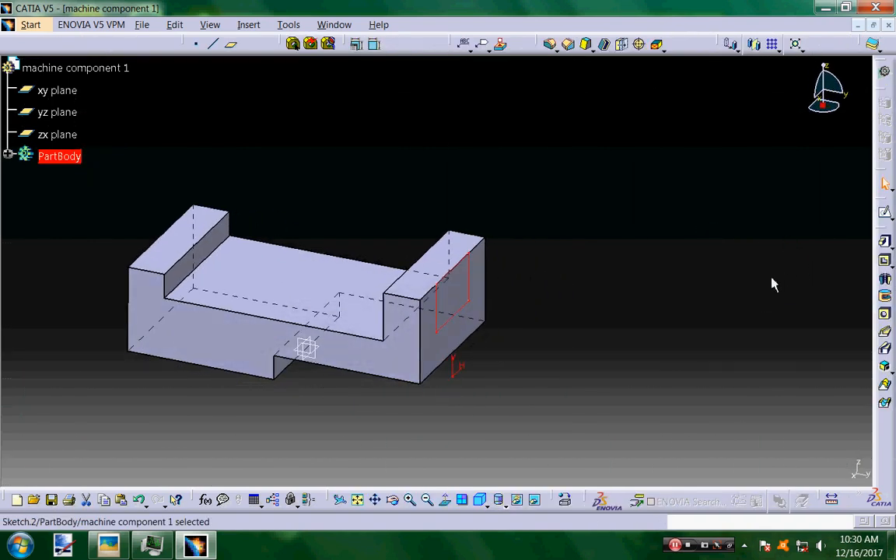
left_click(884, 260)
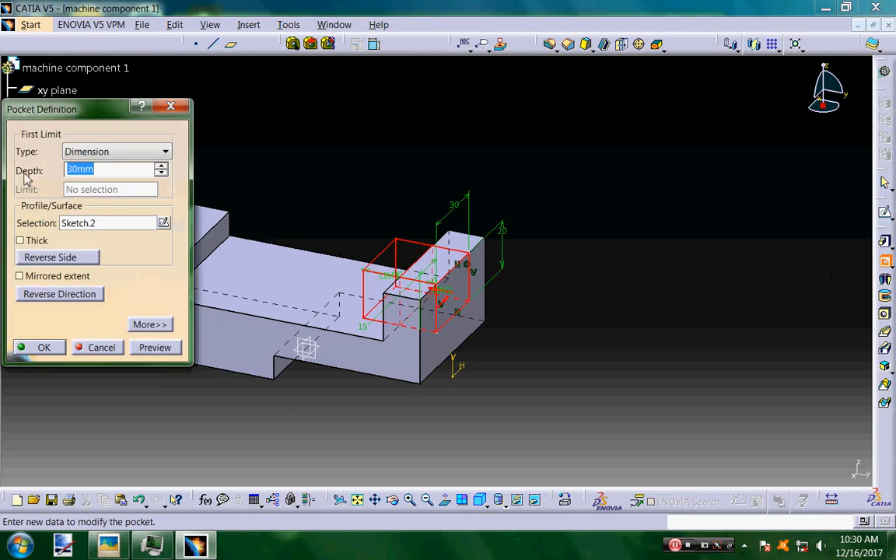
left_click(109, 545)
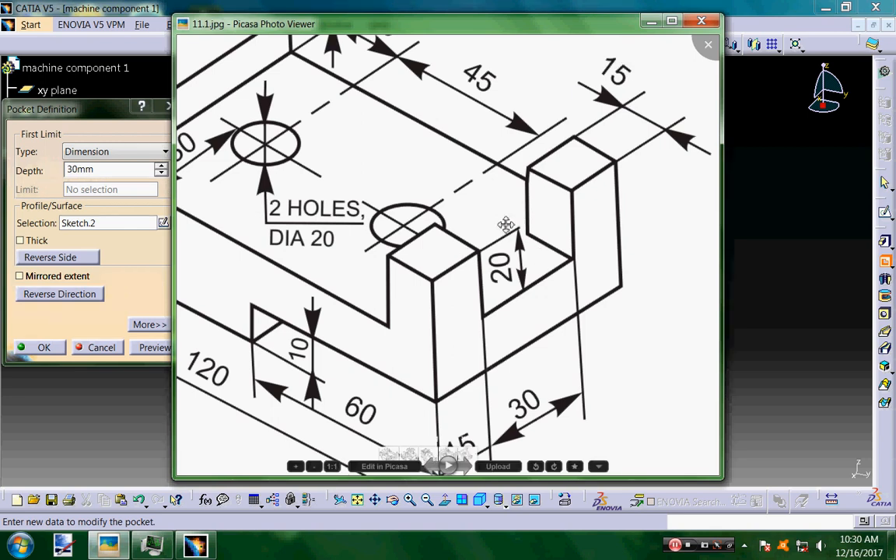
left_click(94, 169)
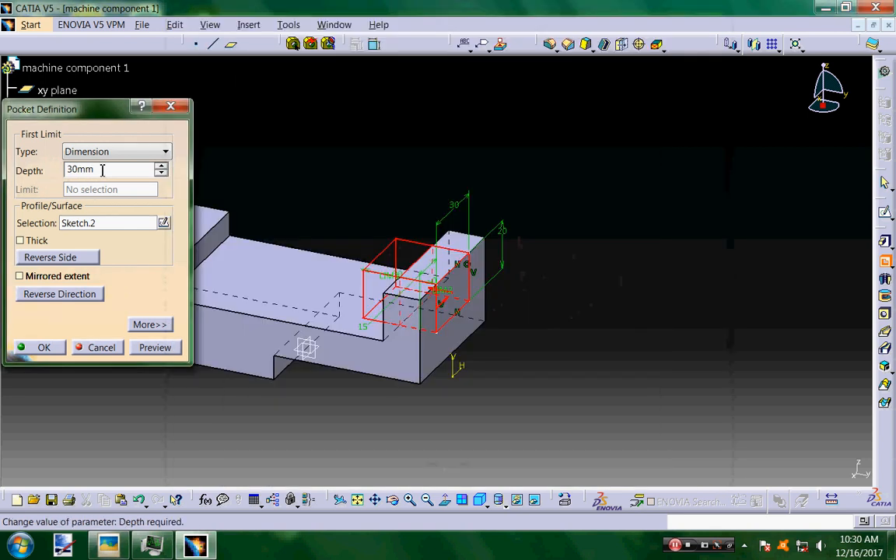
double_click(94, 170)
type("15")
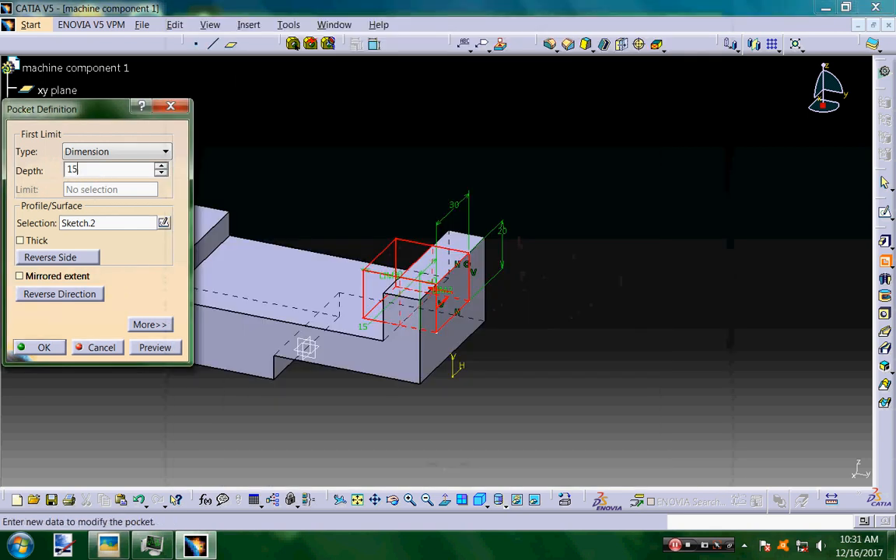
key("Return")
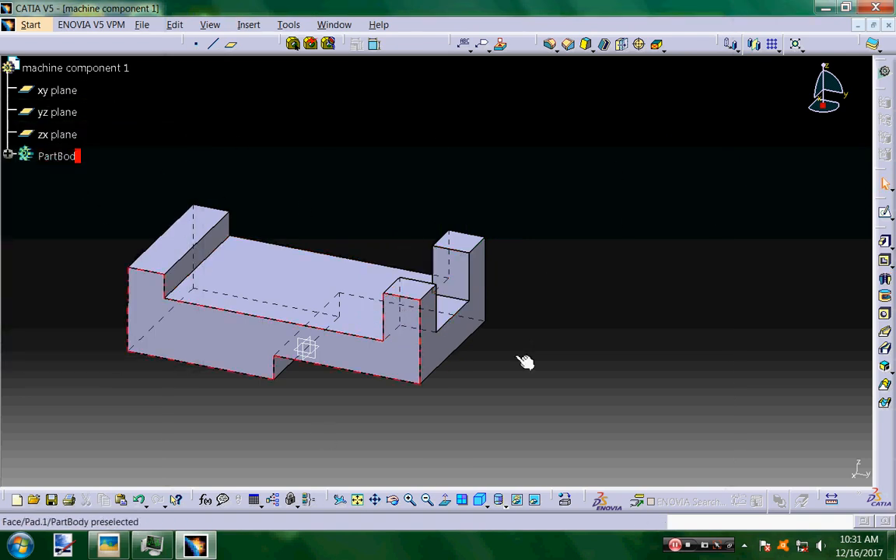
Step: Start a hole on the recessed top face between the raised ends and open its positioning sketch
left_click(377, 500)
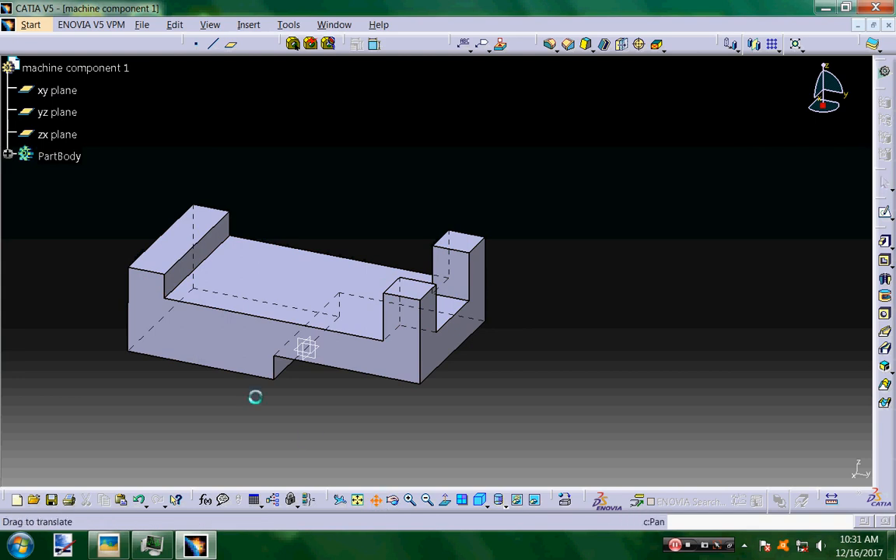
left_click_drag(255, 396, 408, 396)
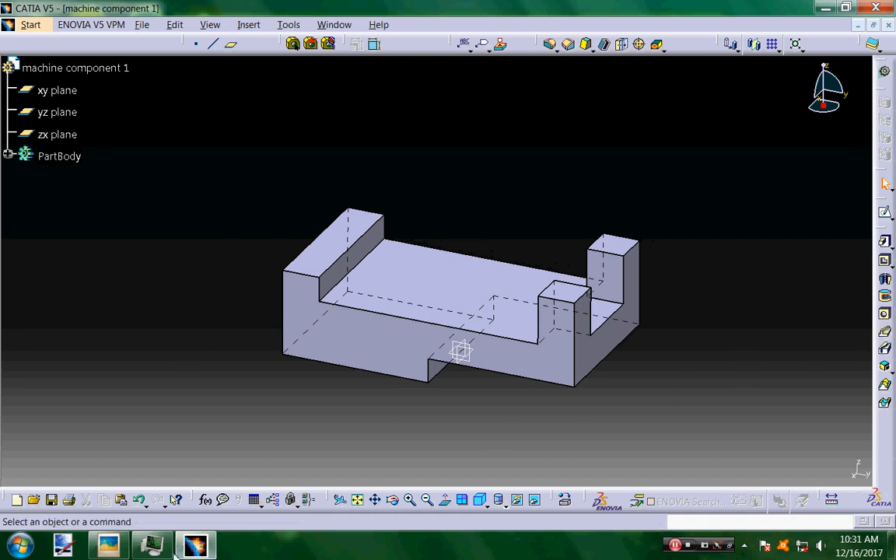
left_click(108, 545)
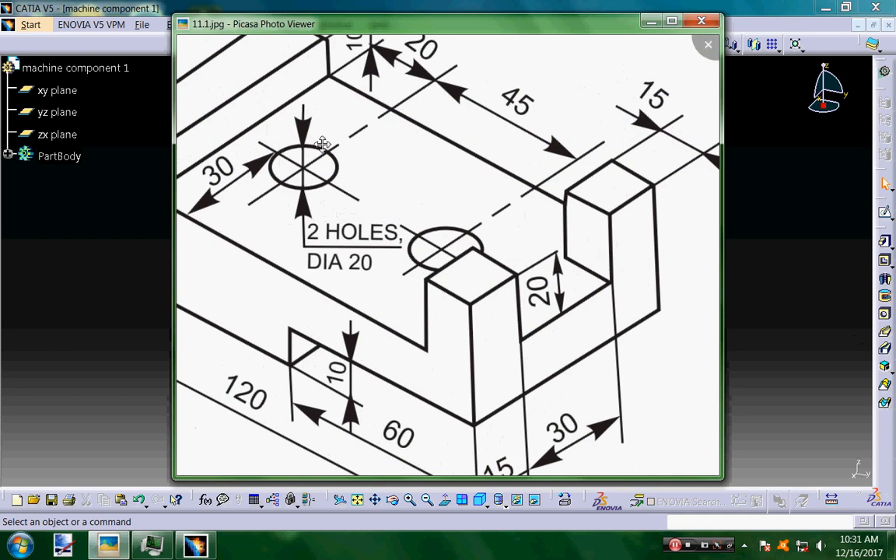
left_click(117, 269)
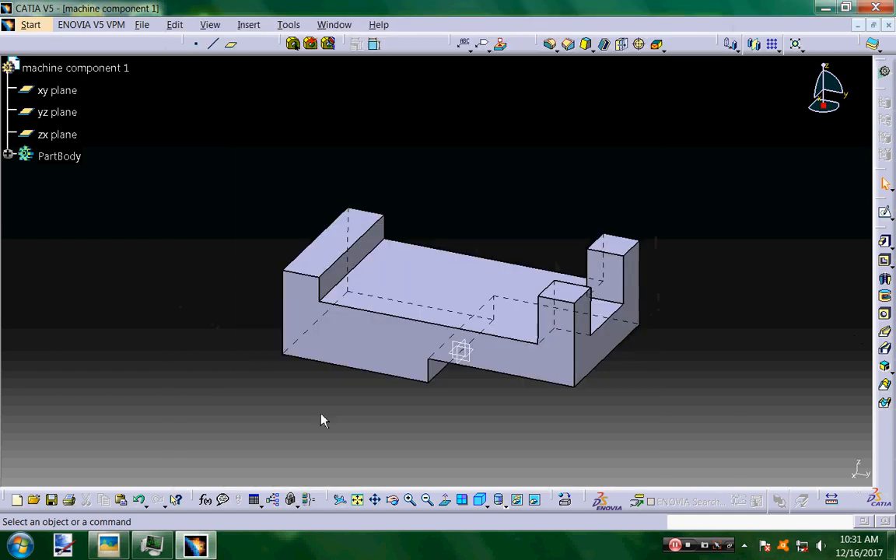
left_click(884, 314)
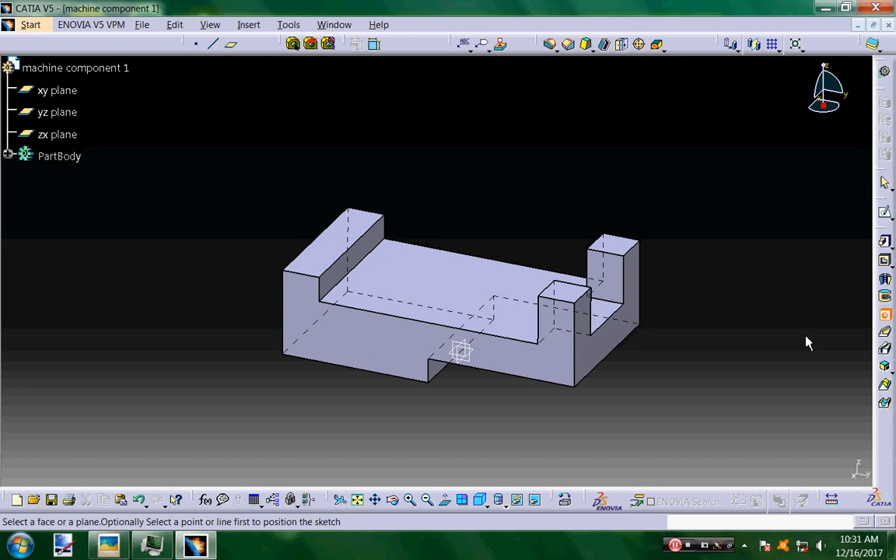
left_click(438, 304)
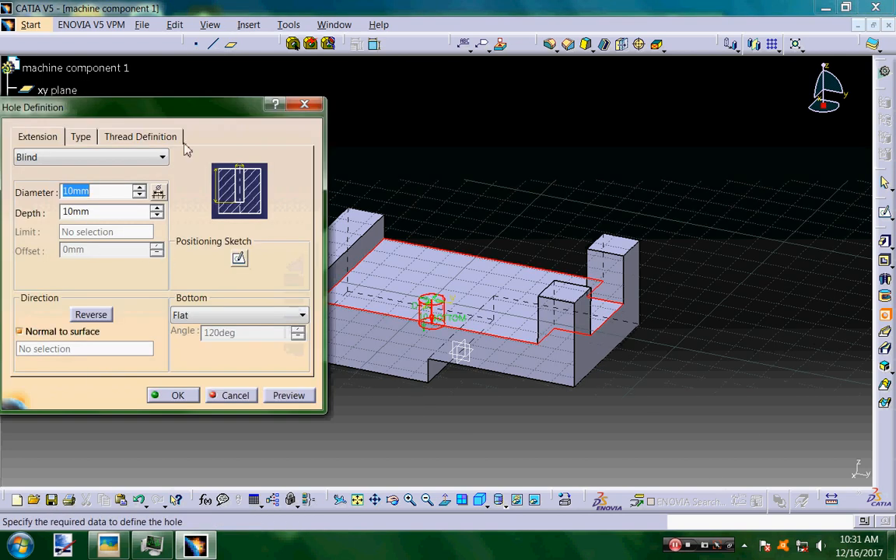
left_click(238, 260)
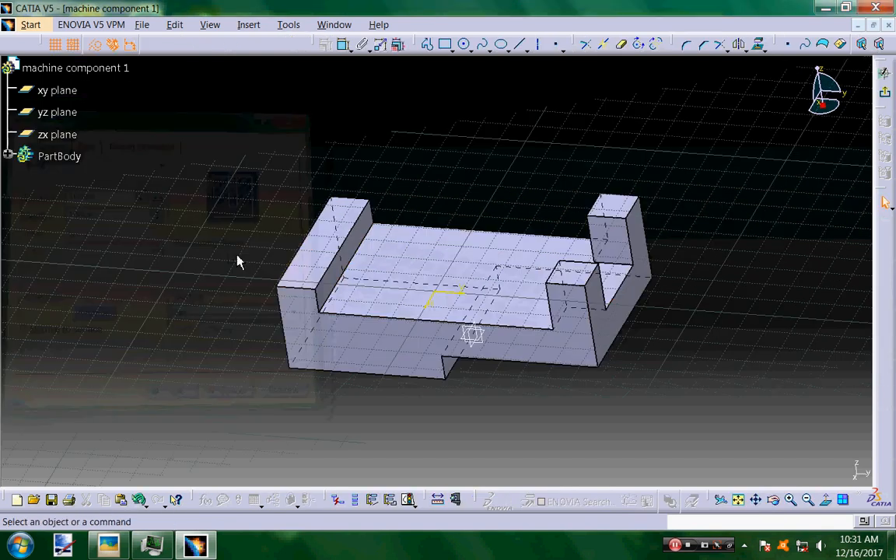
left_click(789, 501)
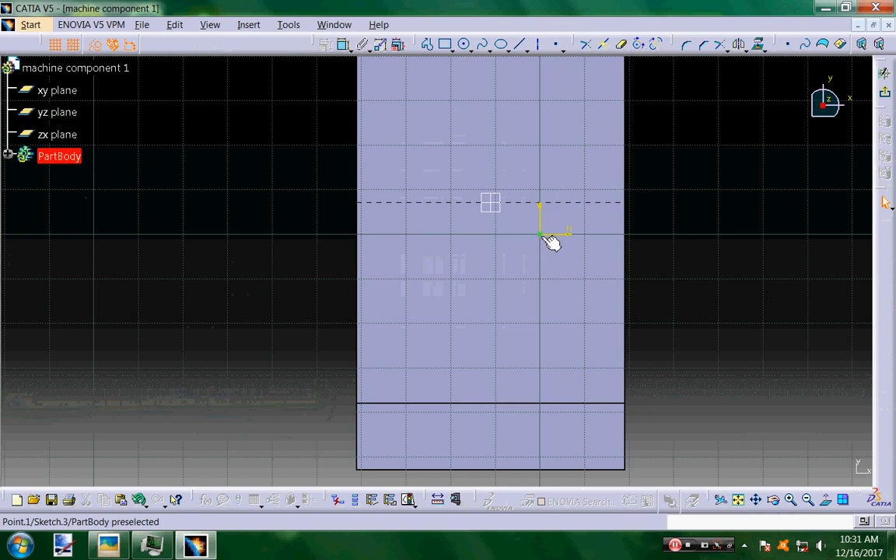
Step: Dimension the hole's centre point from the part's long side edge and from the inner edge of the full-width raised end
left_click(342, 44)
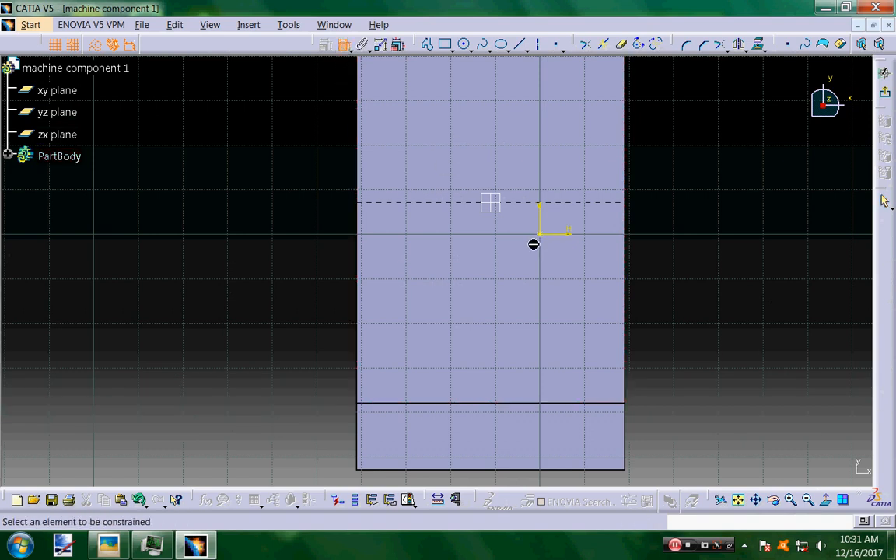
left_click(541, 235)
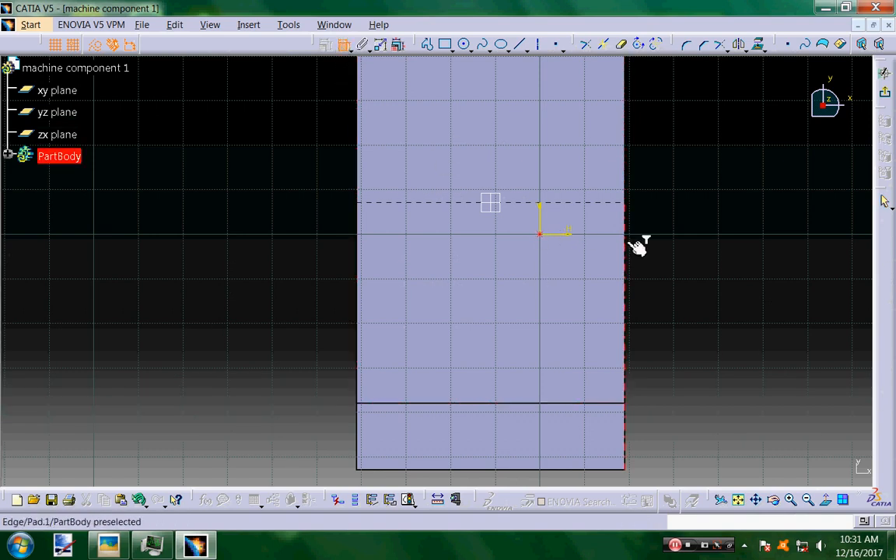
left_click(637, 245)
left_click(796, 193)
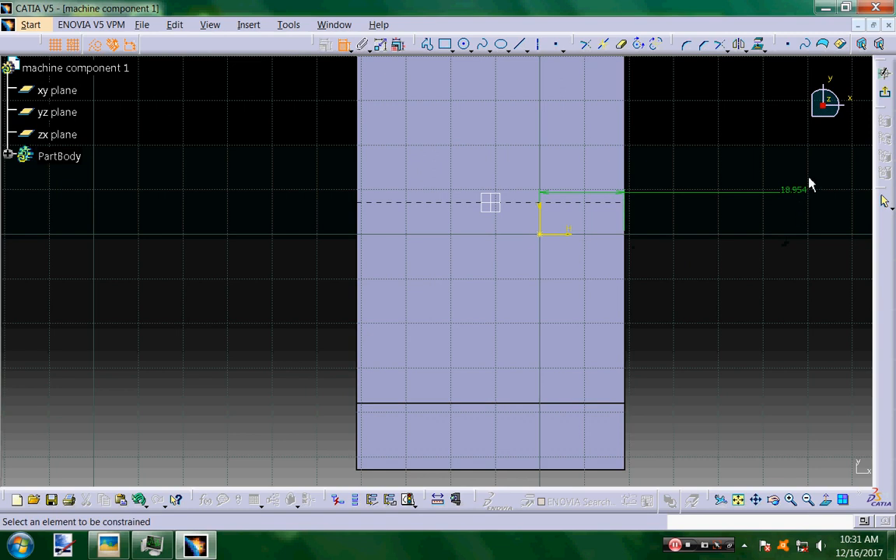
left_click(543, 235)
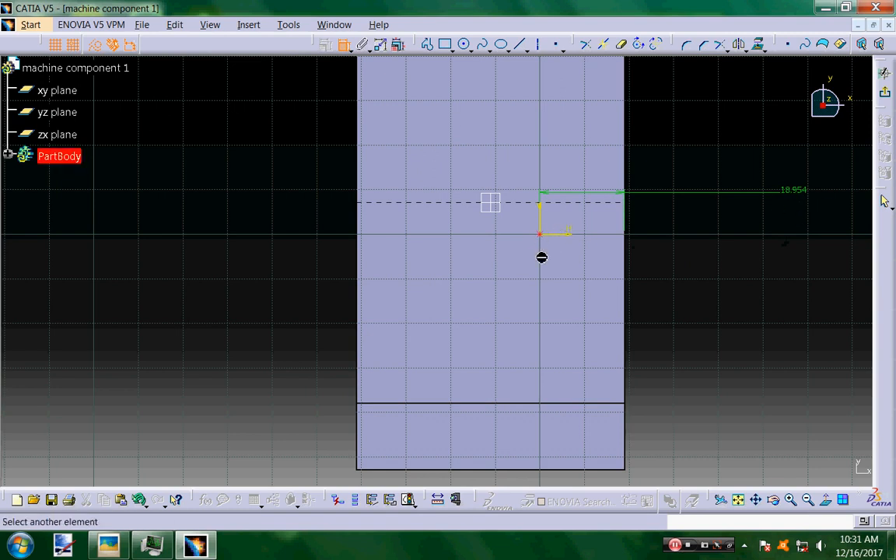
left_click(549, 403)
left_click(790, 297)
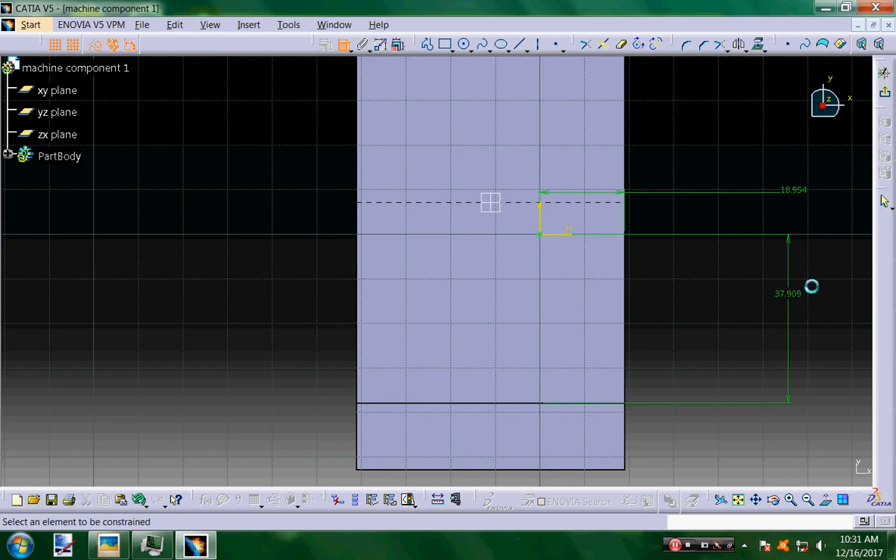
Step: Check the reference drawing and set the hole centre 20 mm from the raised end's inner edge and 30 mm from the side edge
left_click(108, 544)
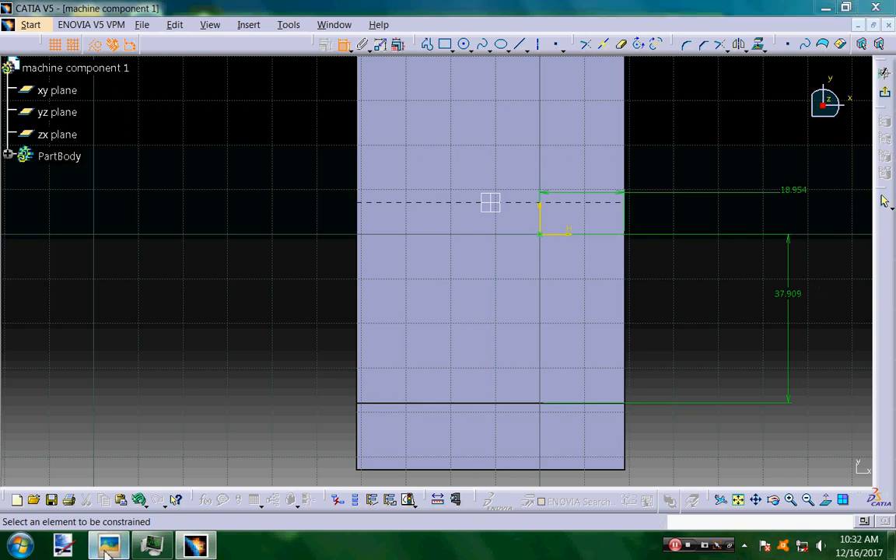
mouse_move(214, 224)
left_mouse_down()
mouse_move(305, 259)
mouse_move(324, 278)
left_mouse_up()
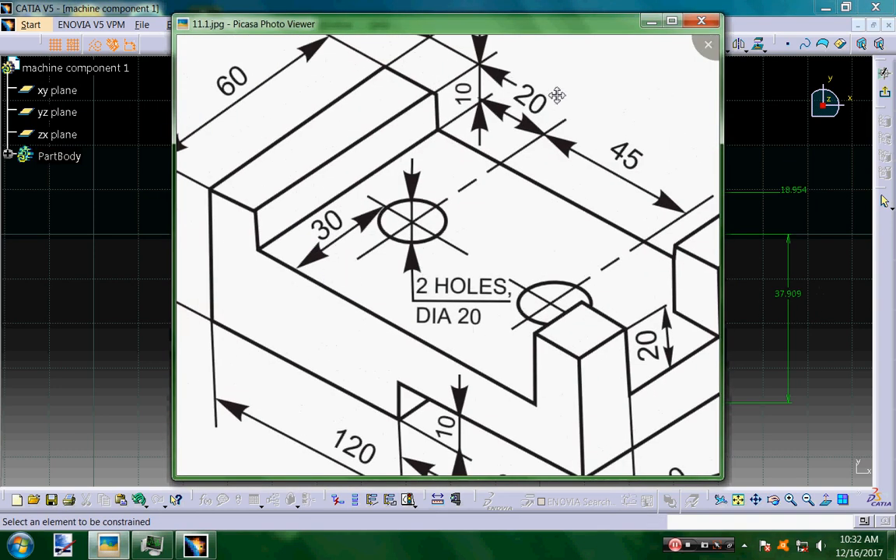
left_click(119, 236)
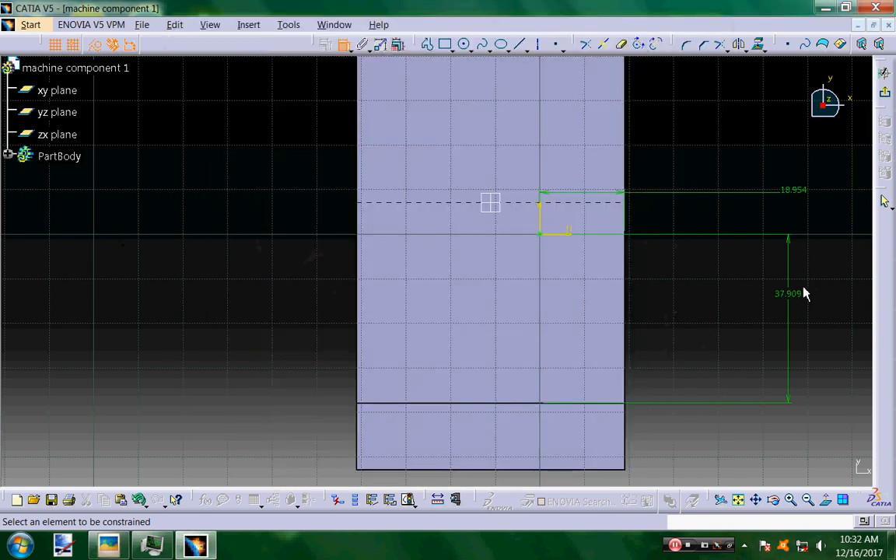
double_click(790, 294)
type("20mm")
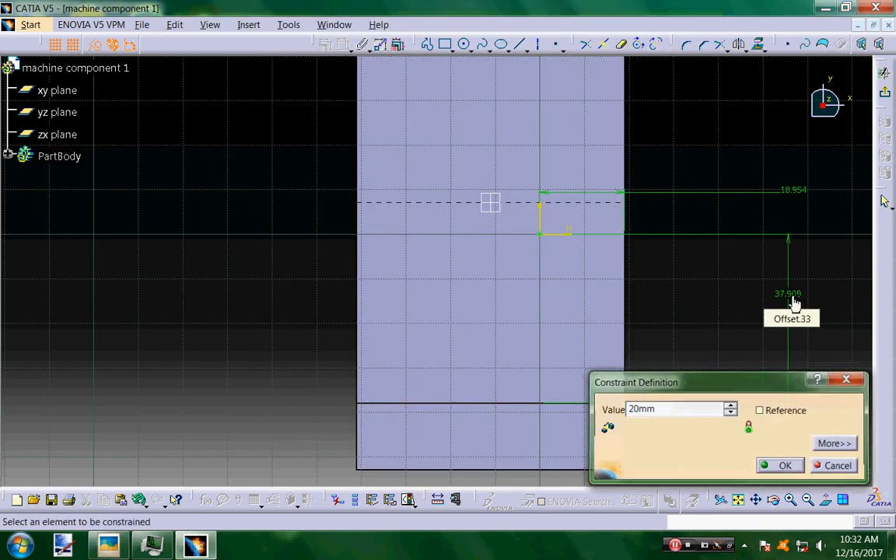
key("Return")
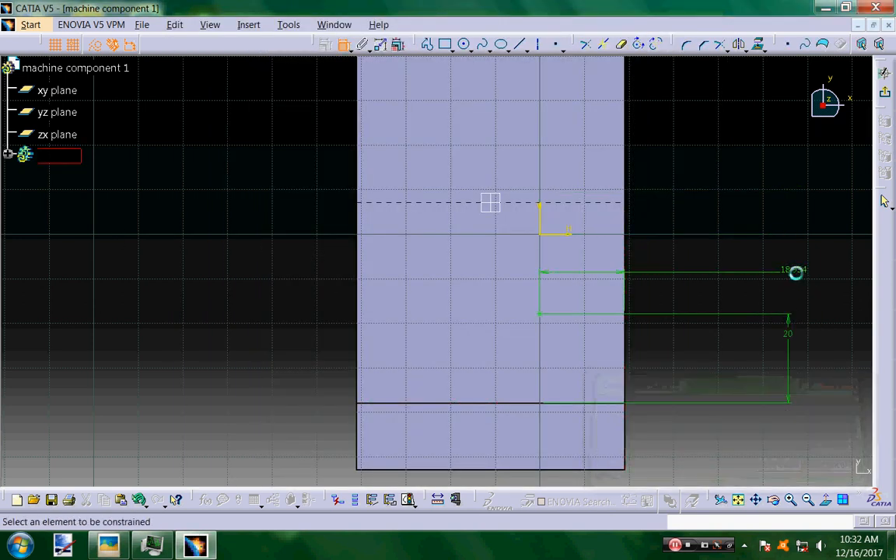
double_click(794, 271)
type("30mm")
key("Return")
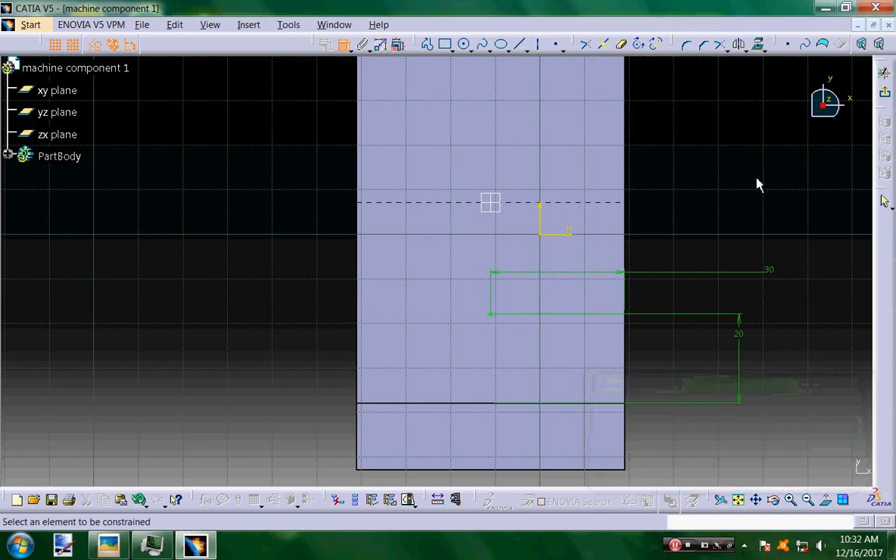
Step: Leave the positioning sketch and create the blind hole with a 20 mm diameter and 25 mm depth, checking the reference drawing
left_click(884, 92)
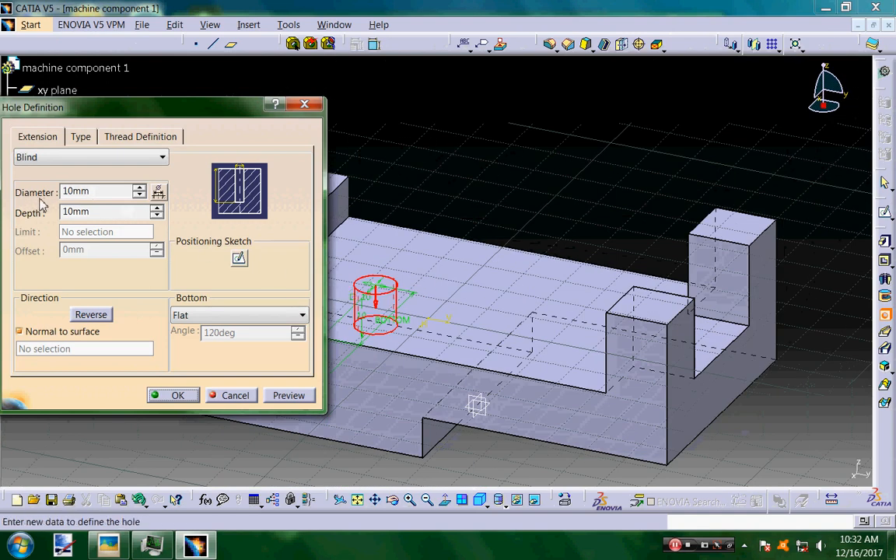
left_click(107, 544)
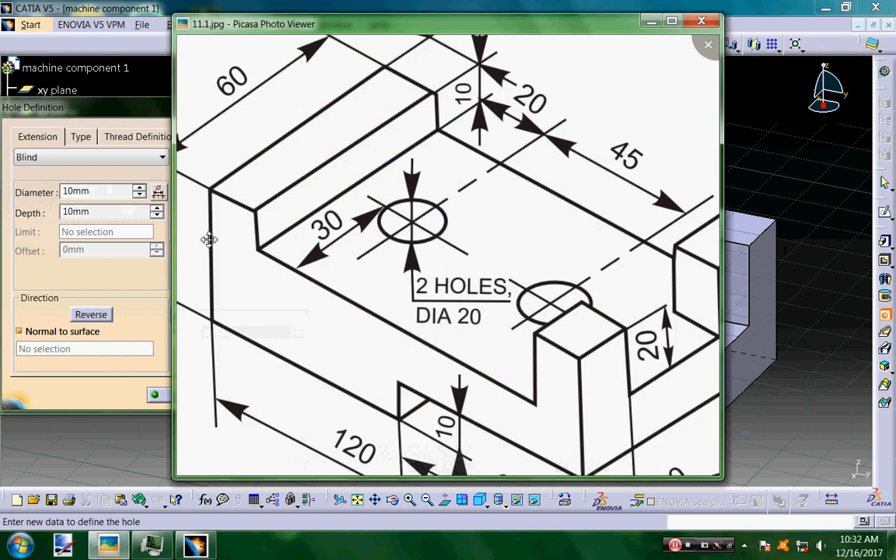
left_click(112, 193)
double_click(112, 194)
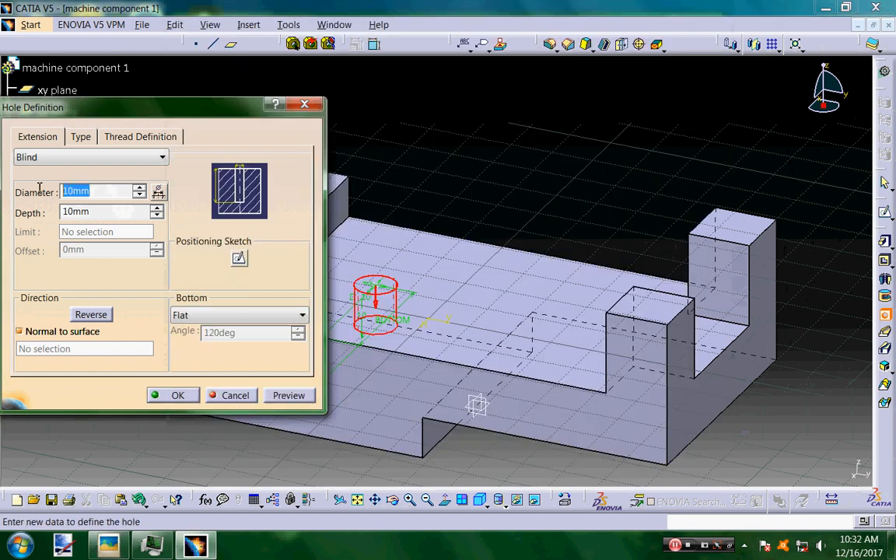
type("20")
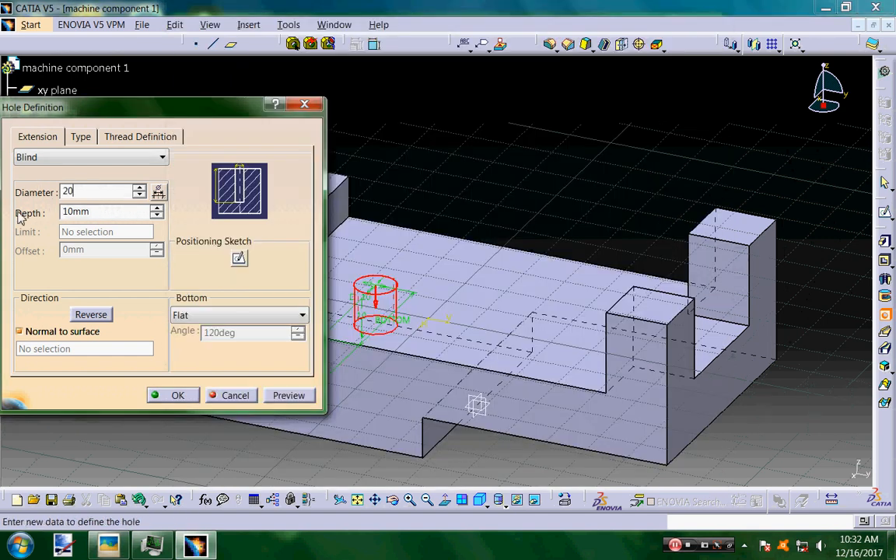
left_click(193, 544)
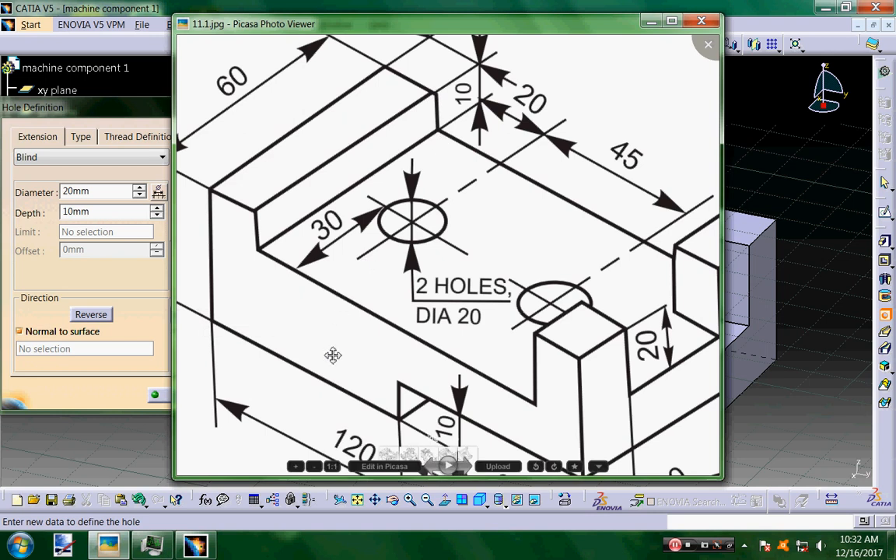
left_click_drag(249, 269, 302, 267)
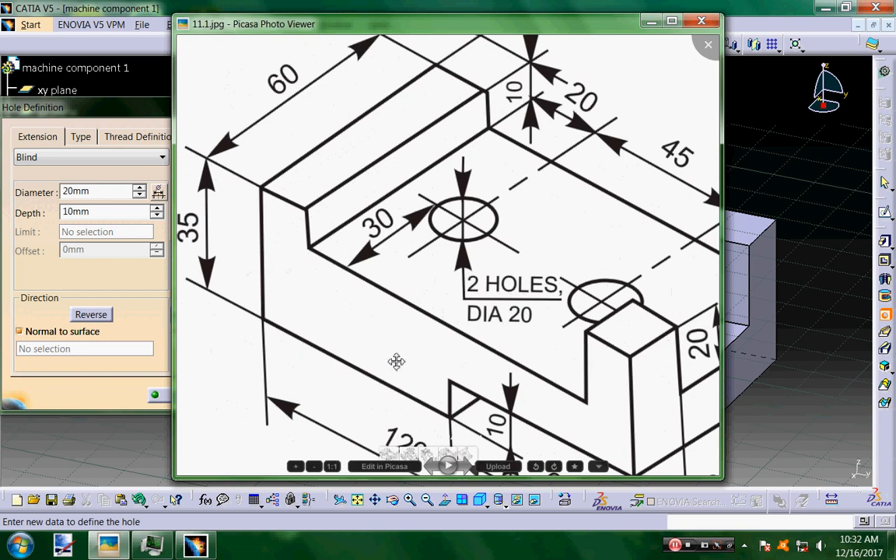
left_click(104, 210)
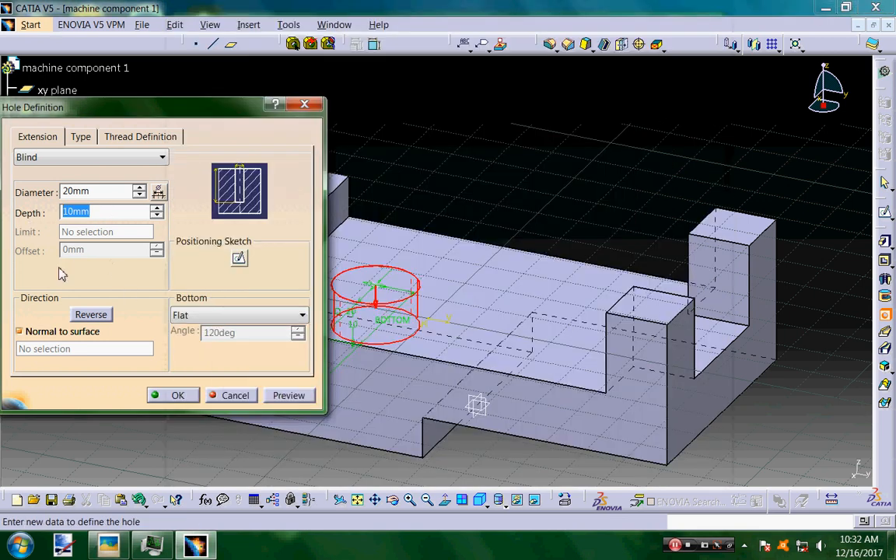
type("25")
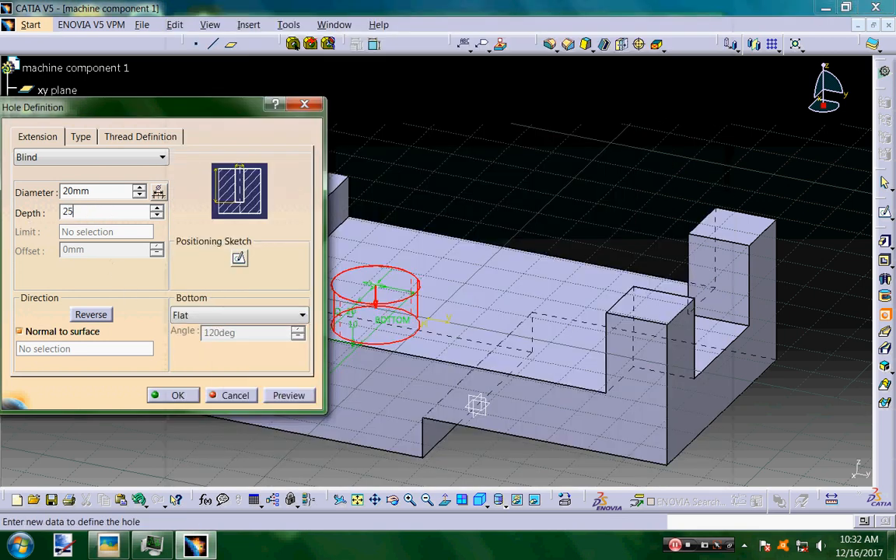
left_click(178, 395)
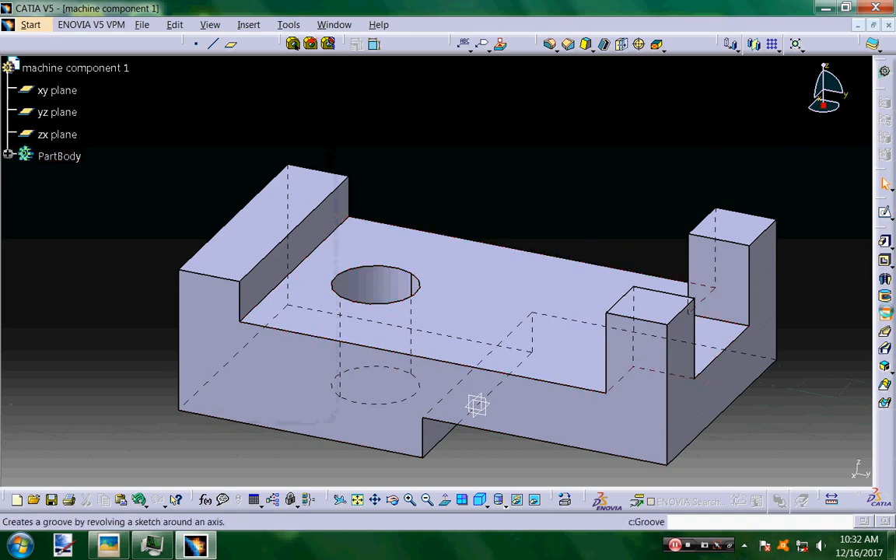
Step: Start a second hole on the recessed top face near the two corner posts and open its positioning sketch
left_click(884, 313)
left_click(515, 331)
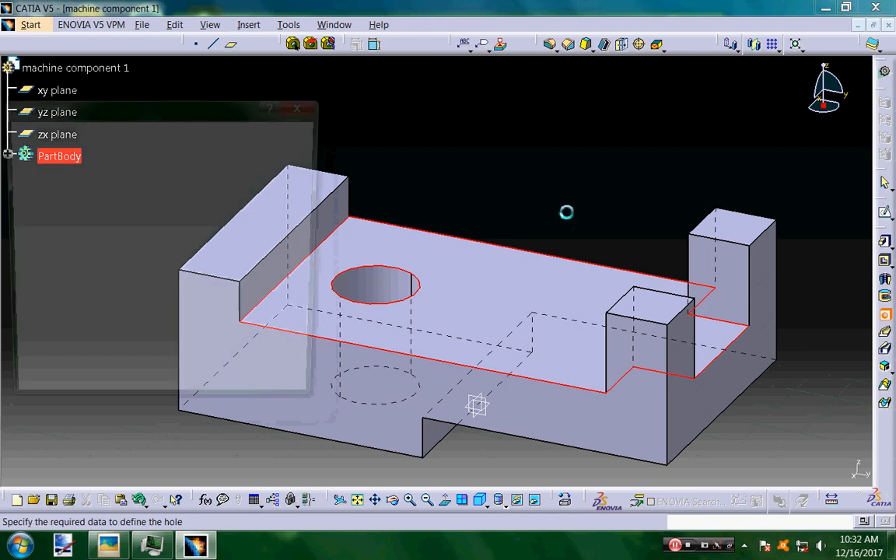
left_click(240, 259)
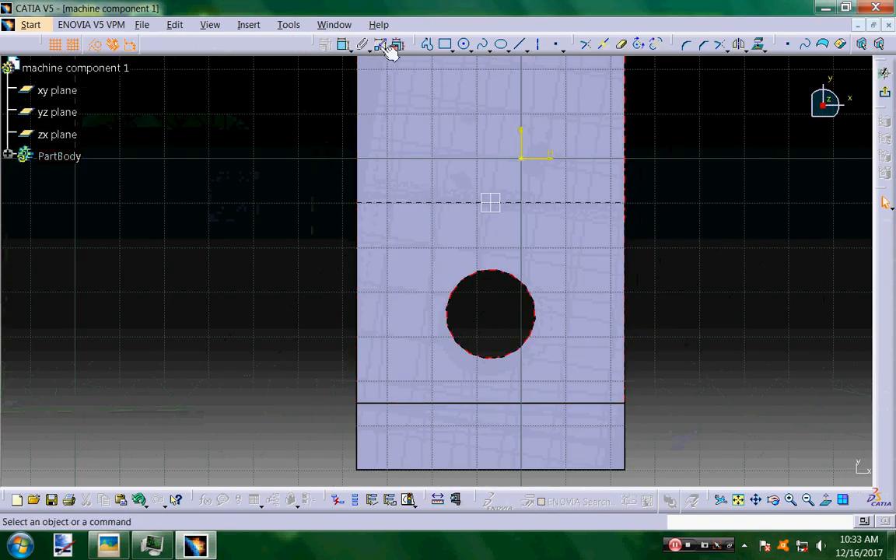
Step: Dimension the second hole's centre point from the part's long side edge and from the inner edge of the full-width raised end
left_click(342, 45)
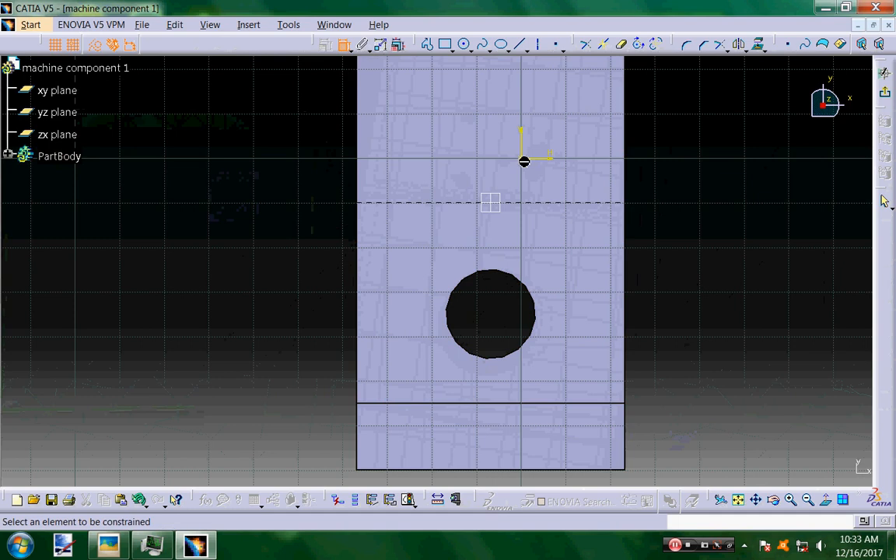
left_click(525, 159)
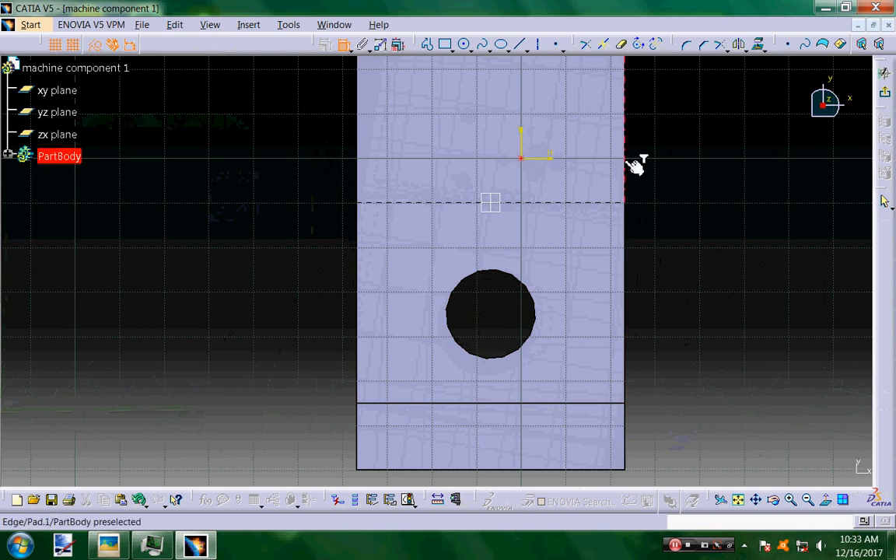
left_click(635, 165)
left_click(783, 161)
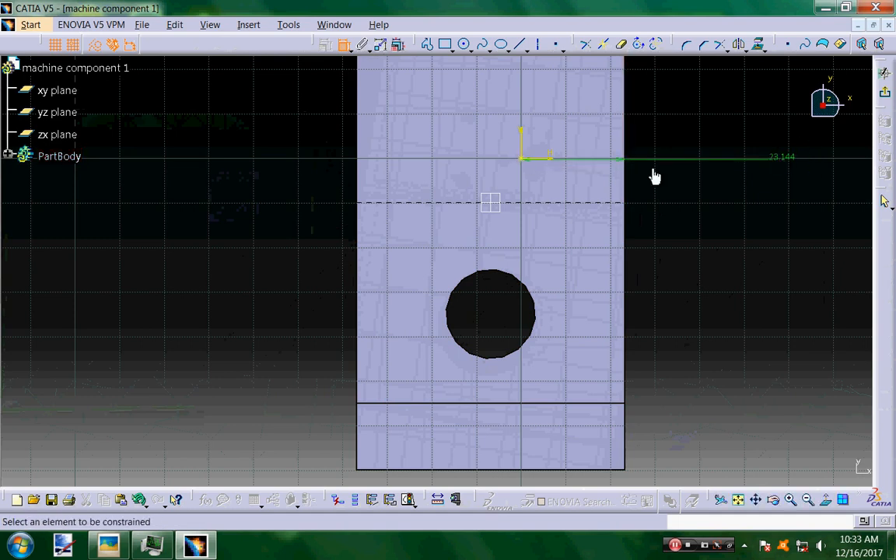
left_click(526, 161)
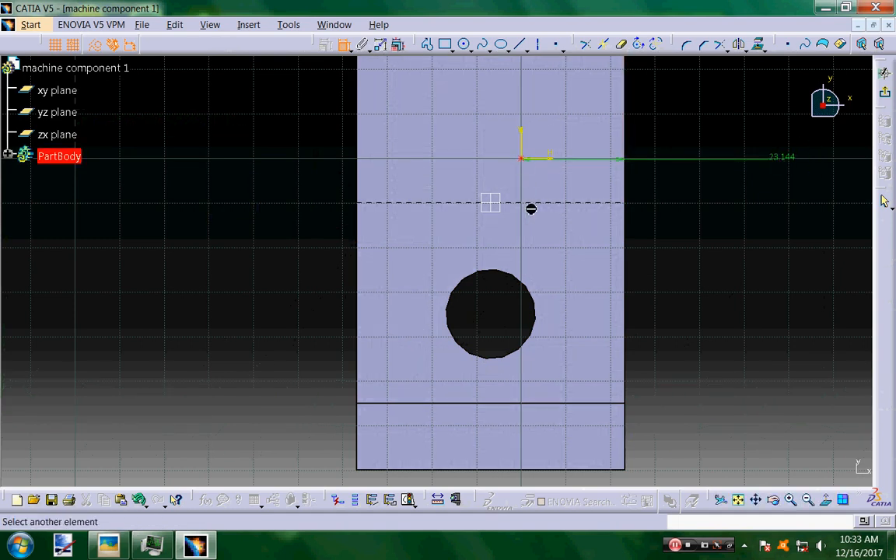
left_click(537, 403)
left_click(791, 299)
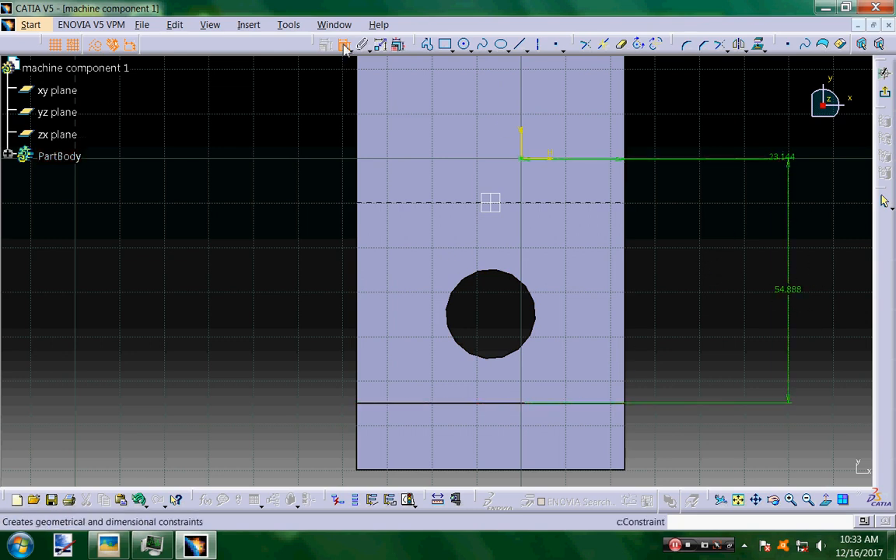
Step: Check the reference drawing and set the second hole's centre 30 mm from the side edge and 20+45 mm from the raised end's inner edge
left_click(822, 159)
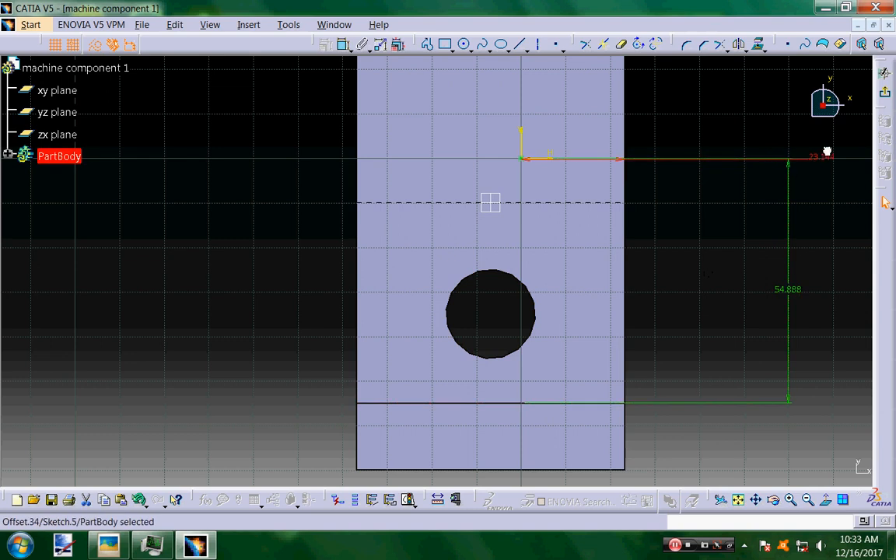
left_click(109, 546)
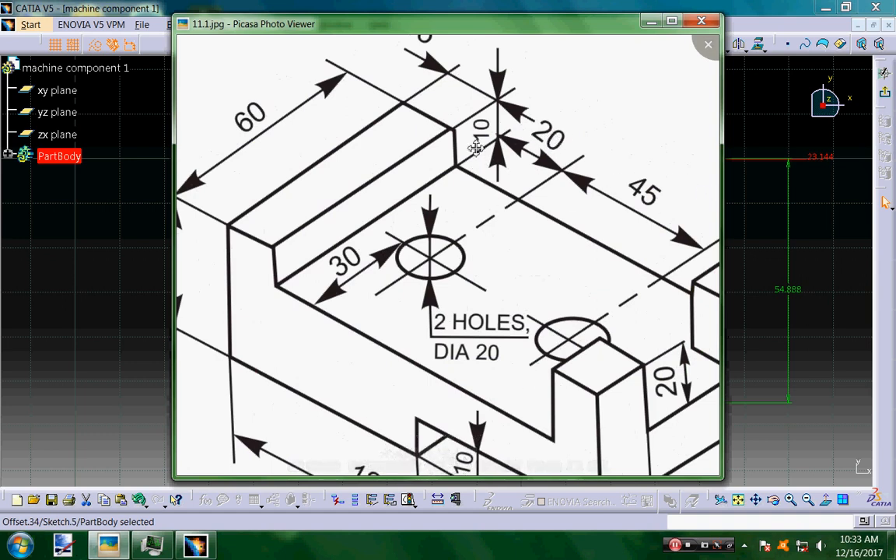
left_click(158, 308)
double_click(822, 159)
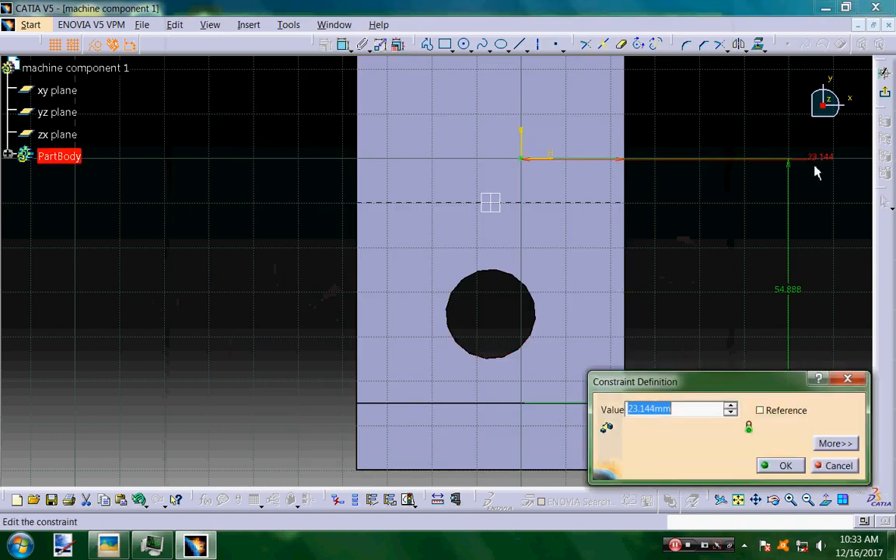
type("30")
key("Return")
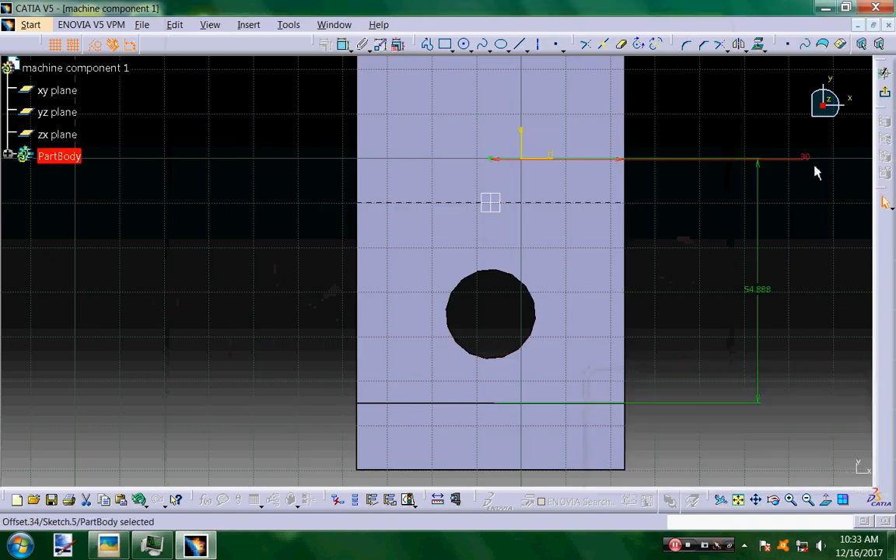
double_click(768, 300)
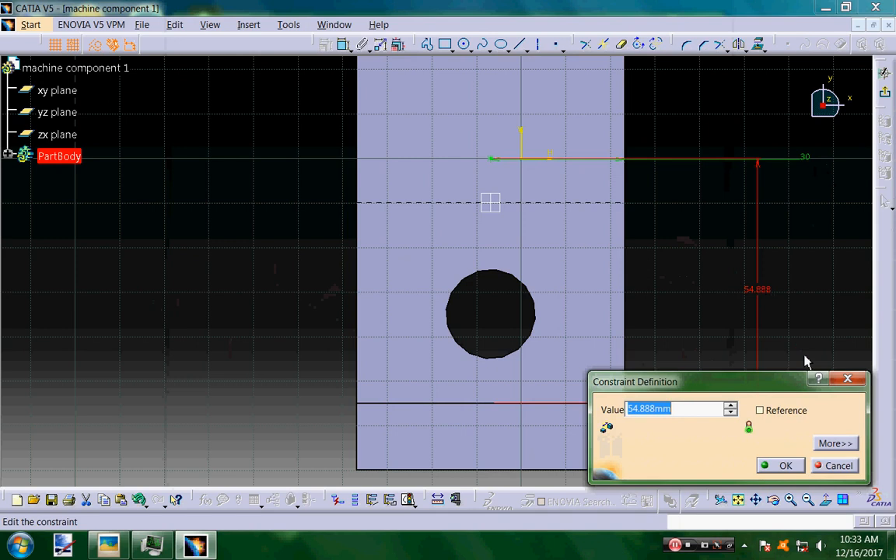
type("20+45")
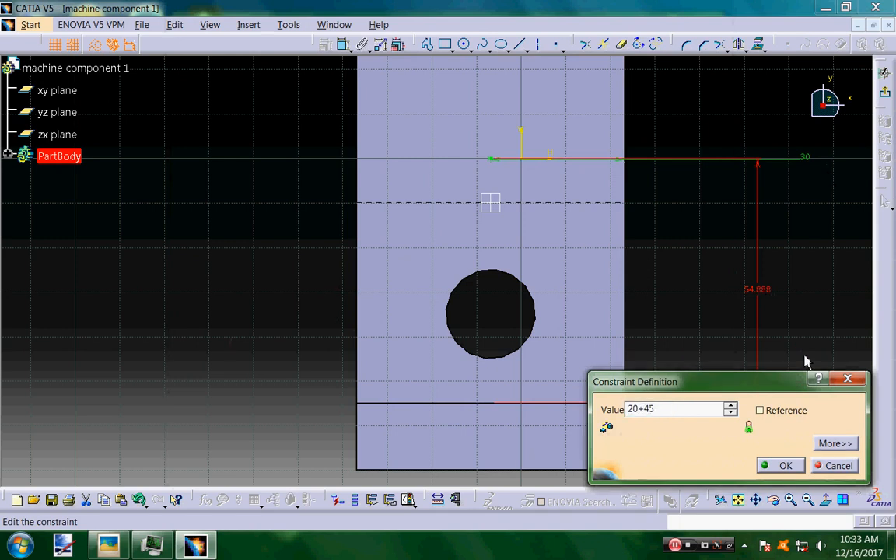
key("Return")
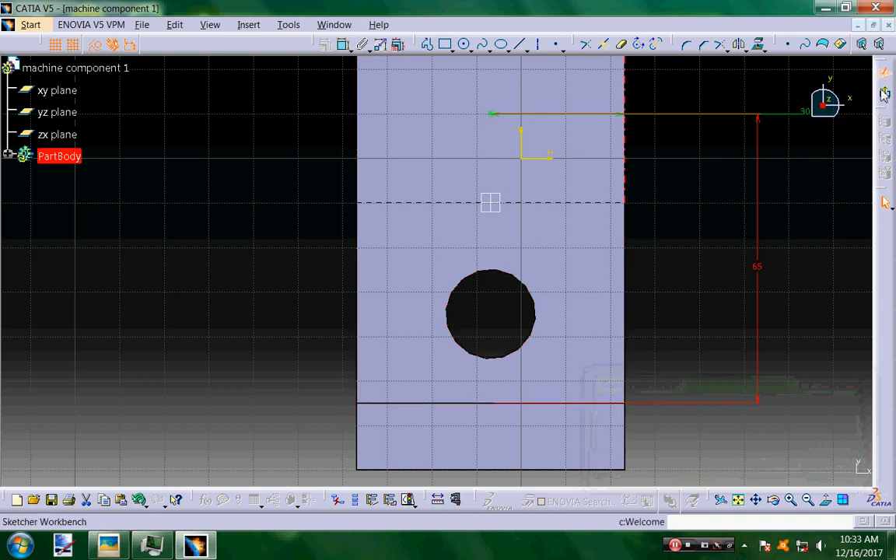
Step: Leave the positioning sketch and create the second blind hole with a 20 mm diameter, 25 mm depth and flat bottom
left_click(861, 44)
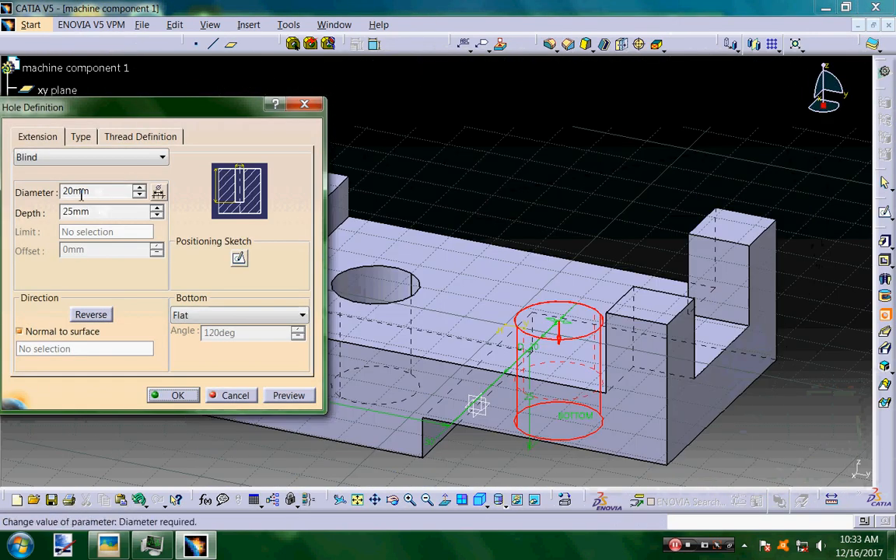
left_click(274, 395)
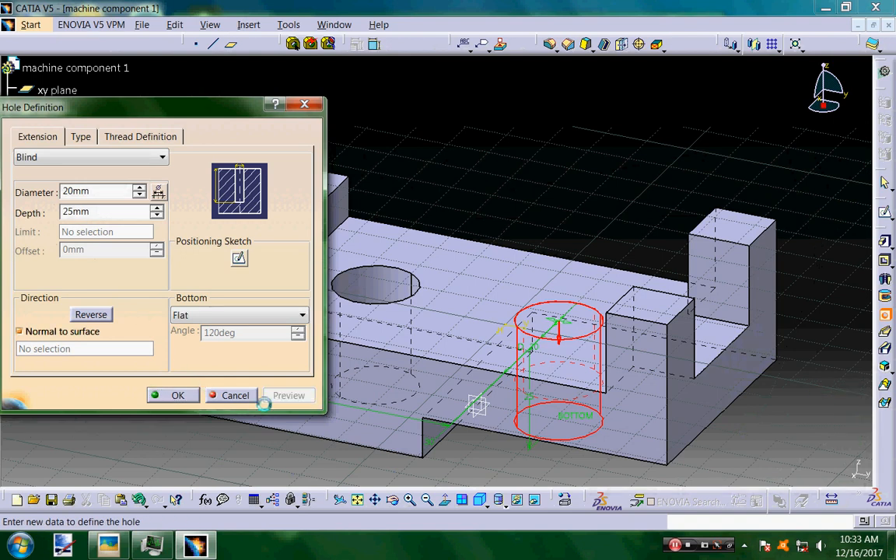
left_click(174, 395)
left_click(102, 402)
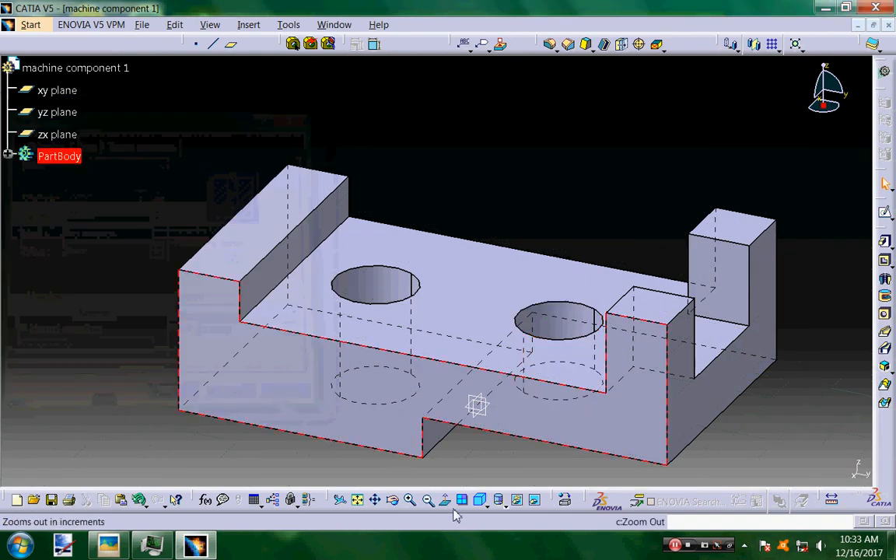
Step: Show the whole part in isometric view, shaded with its visible edges but without the dashed hidden edges
left_click(480, 502)
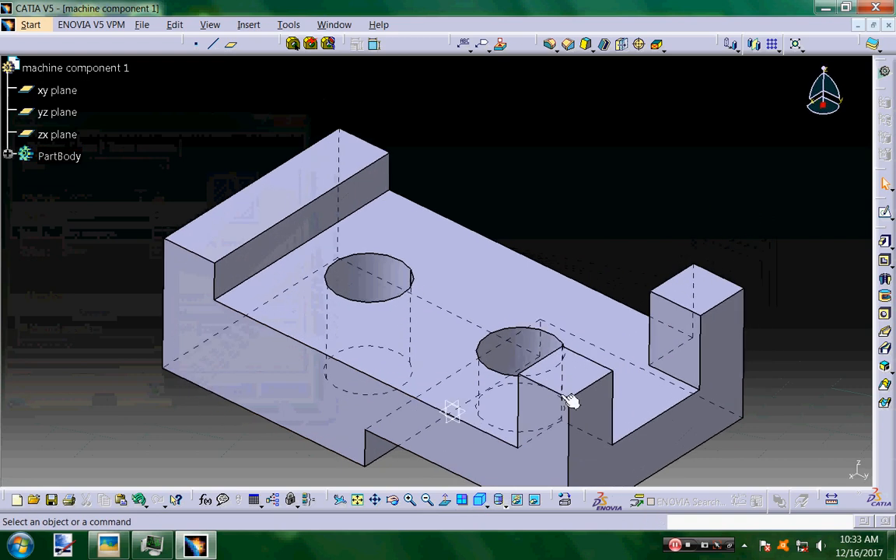
left_click(430, 500)
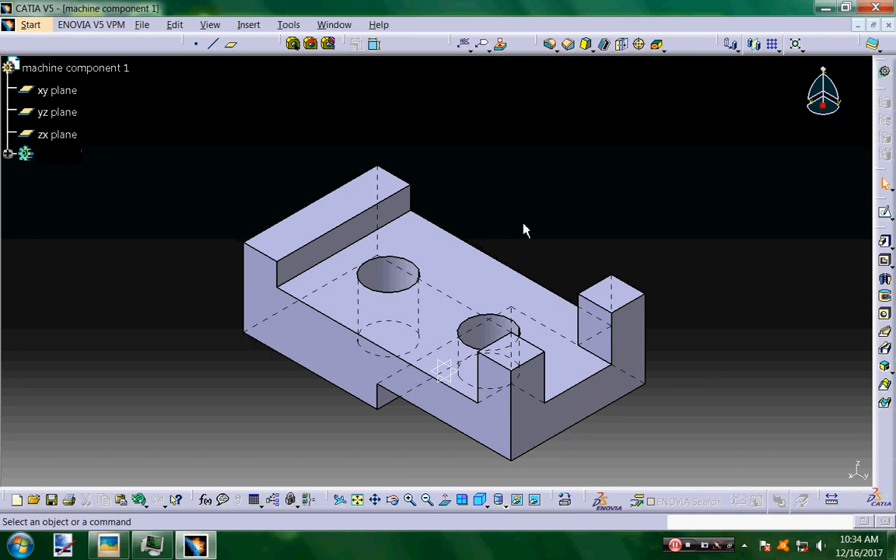
left_click(515, 503)
left_click(514, 430)
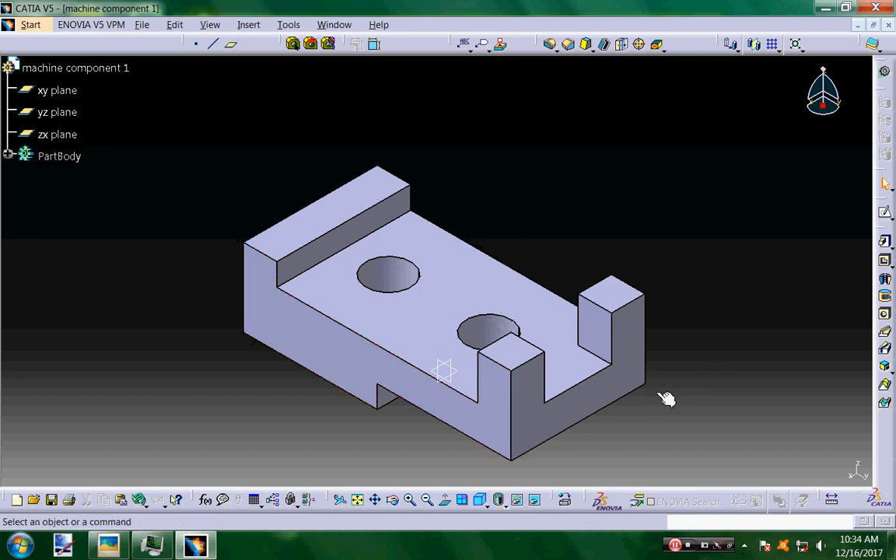